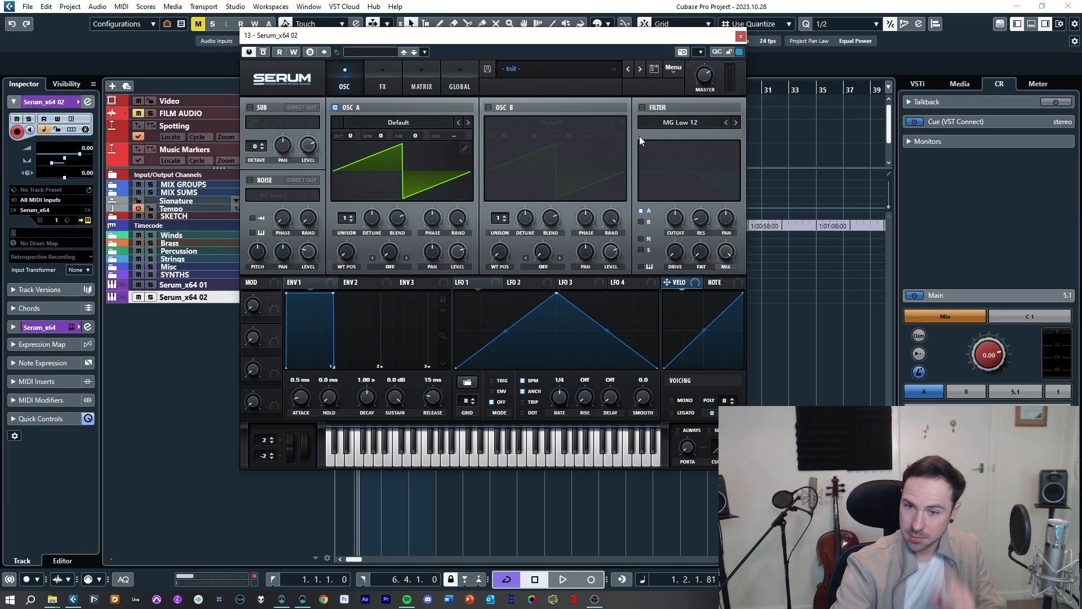
Step: Open the FX page briefly and return to the oscillator page
click(379, 89)
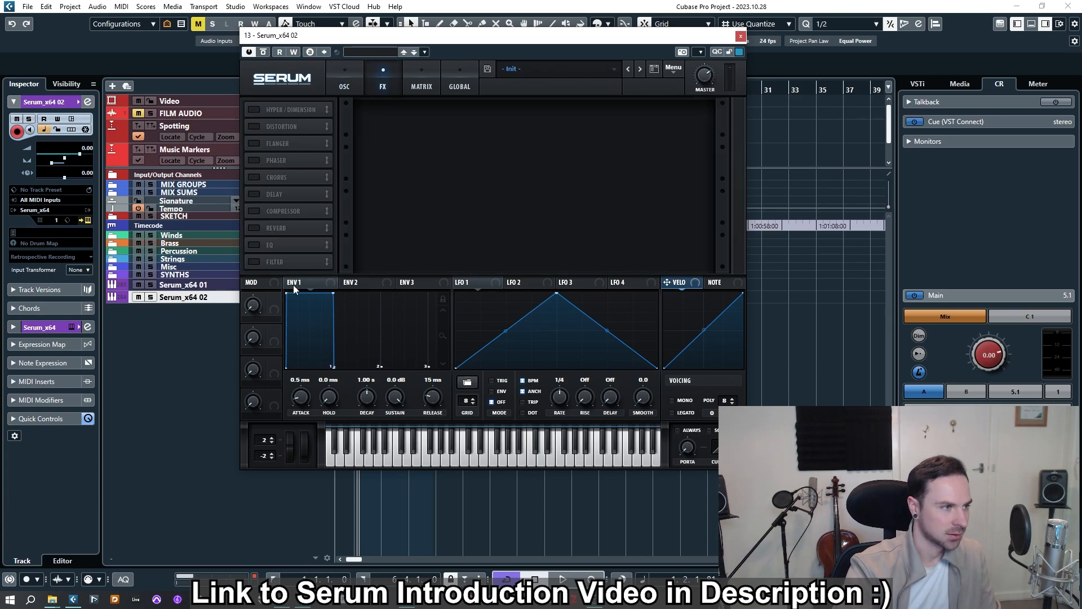
click(352, 85)
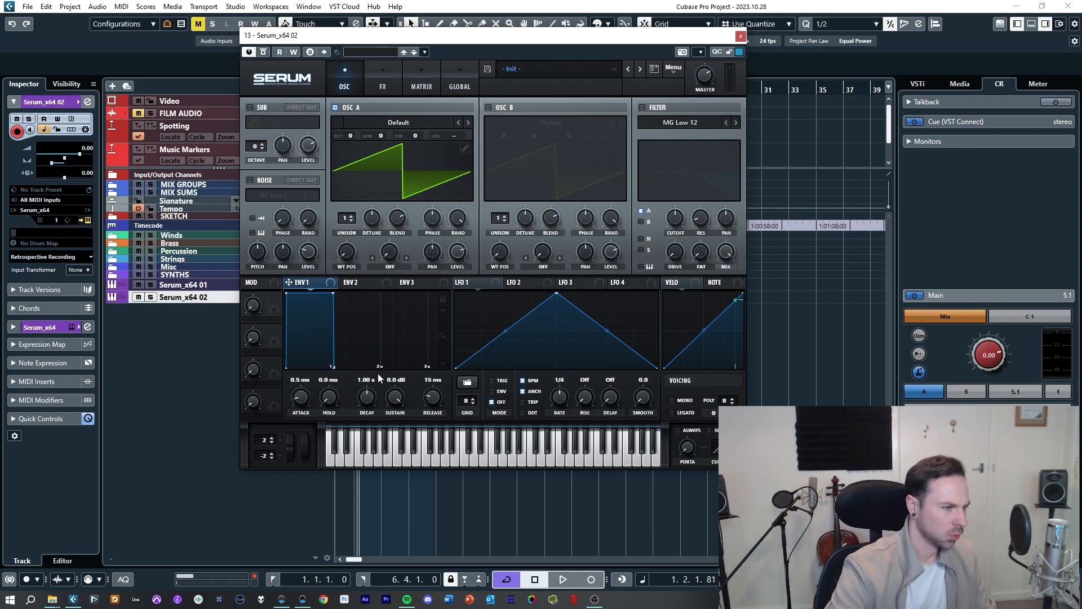
Step: Move ENV 1's sustain point down and back up in its graph, then switch to ENV 2 and back to ENV 1
drag(333, 293, 319, 377)
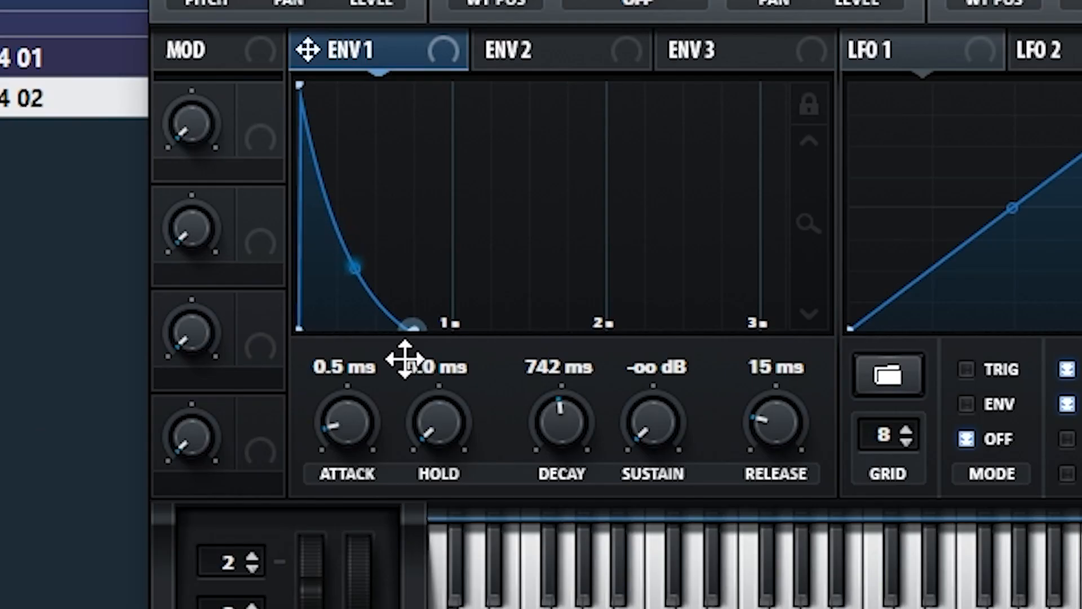
drag(319, 377, 381, 20)
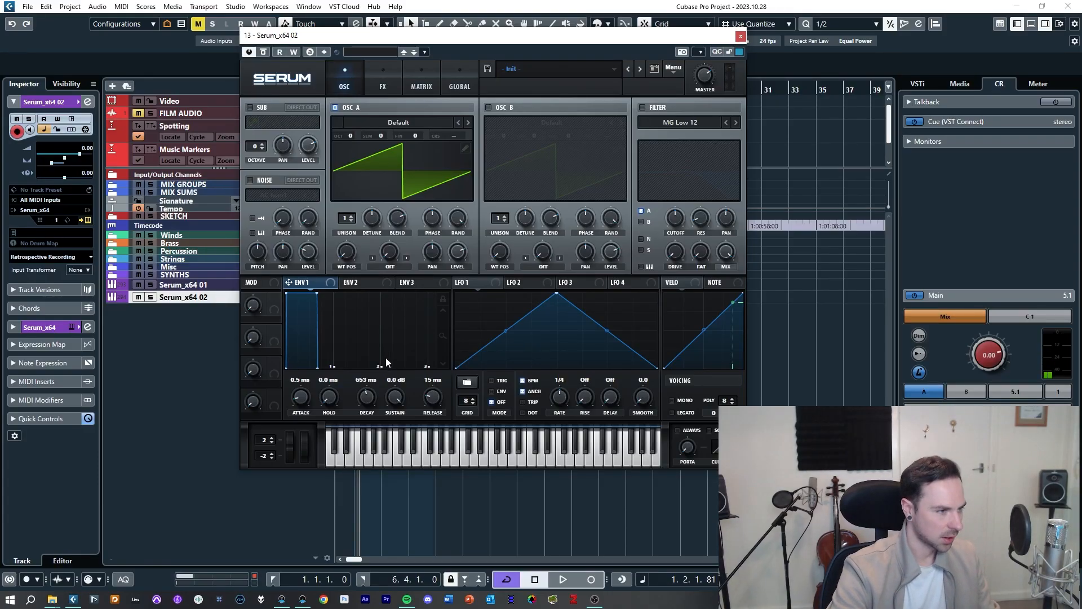
click(365, 285)
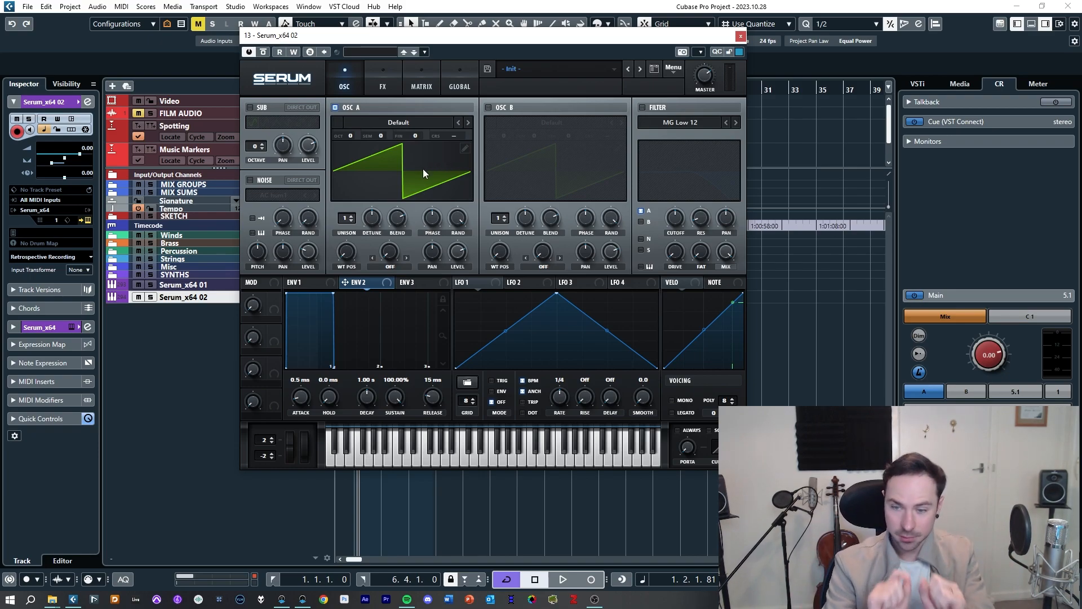
click(315, 284)
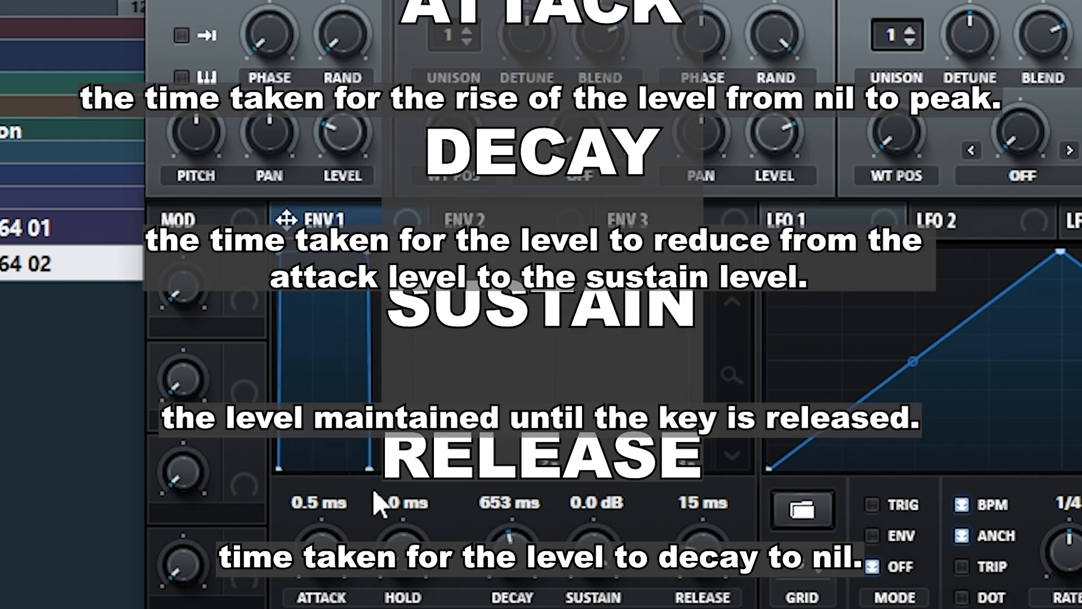
Step: Lengthen ENV 1's attack to about 4.66 s, then bring it back down to 0.0 ms
drag(328, 570, 336, 434)
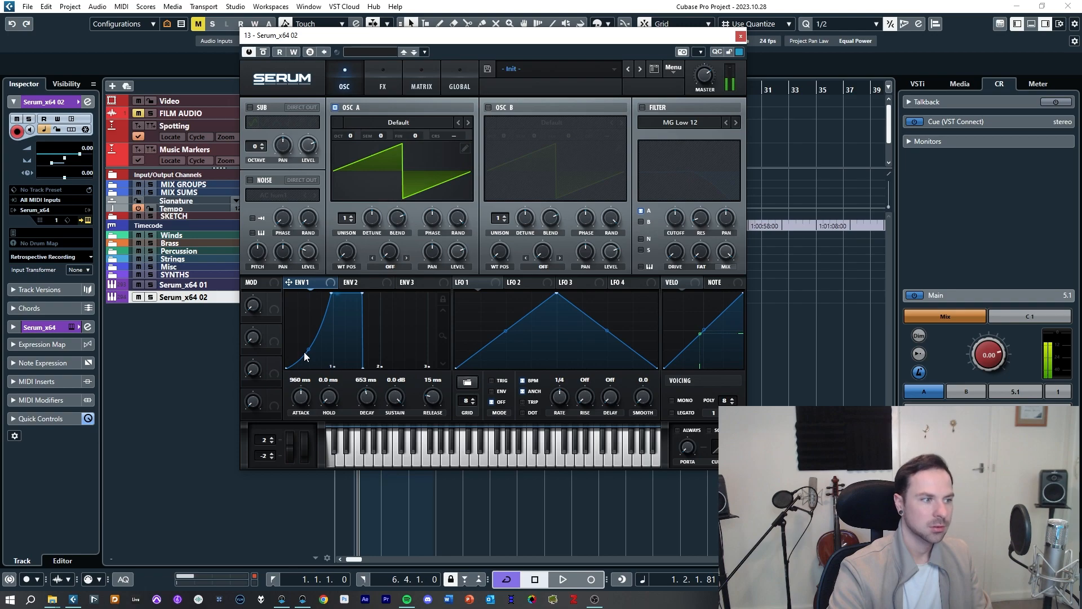
drag(331, 293, 304, 329)
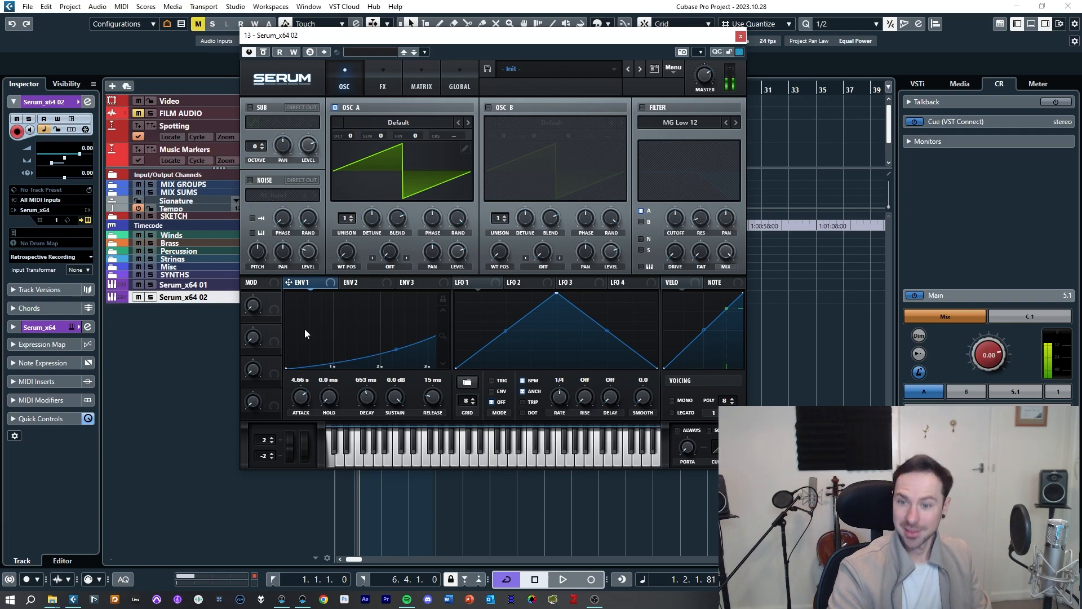
drag(304, 330, 295, 405)
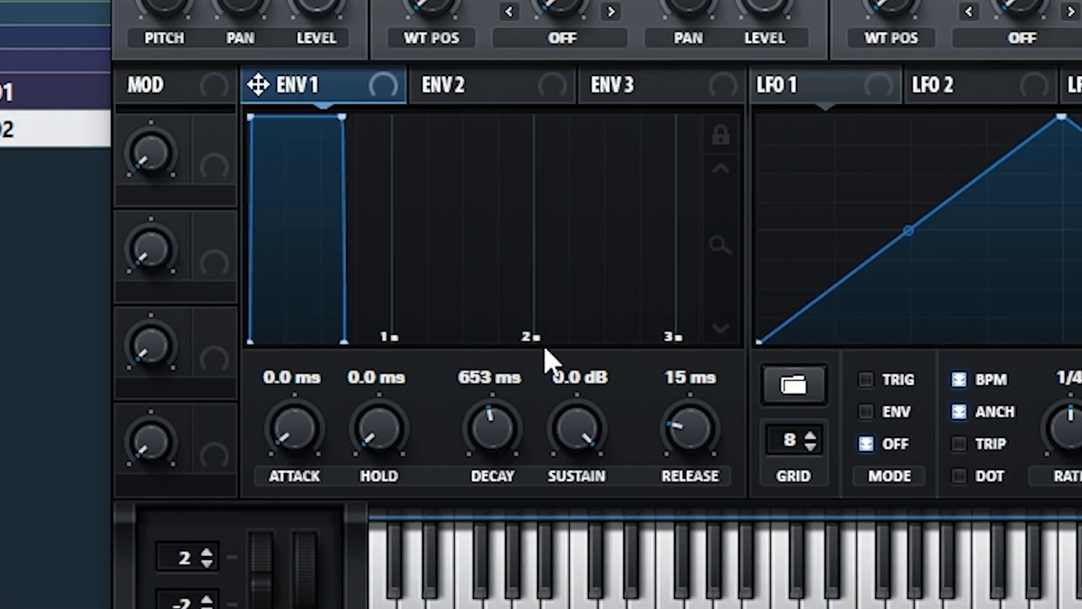
Step: Set ENV 1's attack to 448 ms and lower its sustain to -oo dB
drag(299, 431, 331, 319)
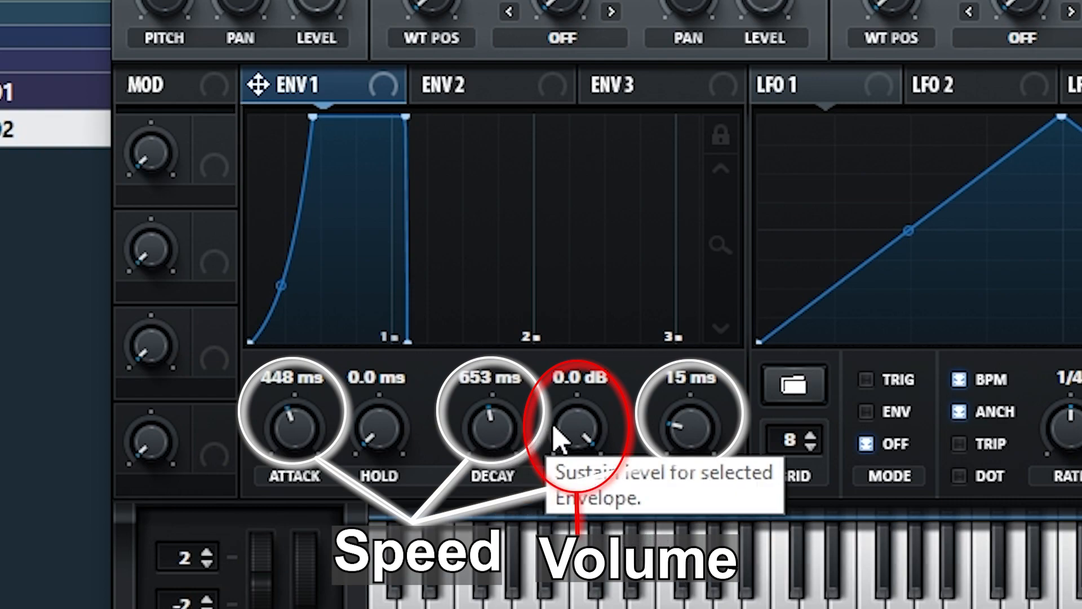
drag(587, 437, 608, 608)
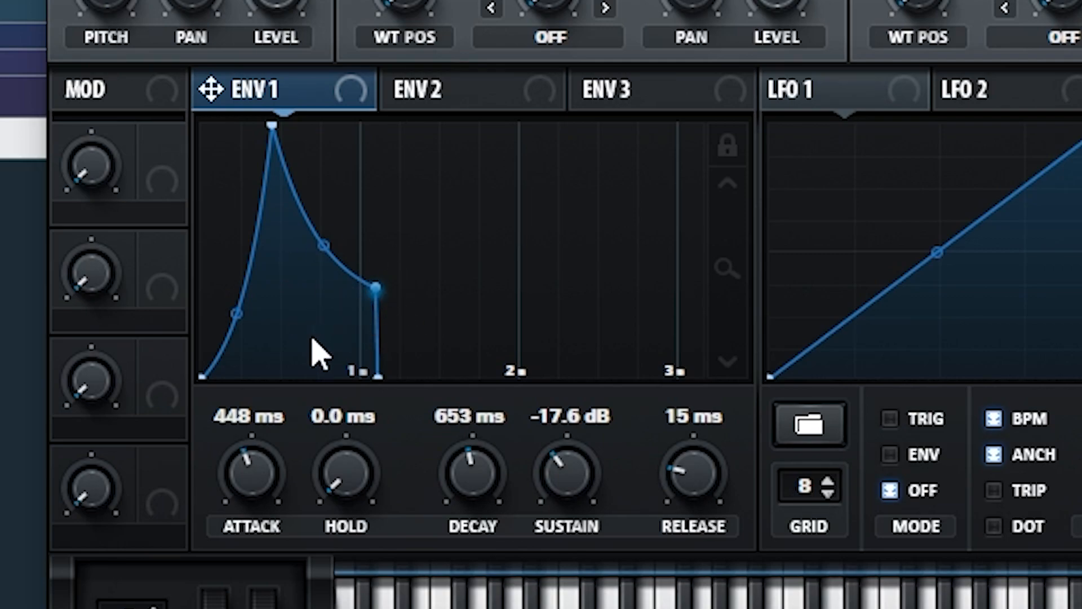
drag(562, 466, 538, 586)
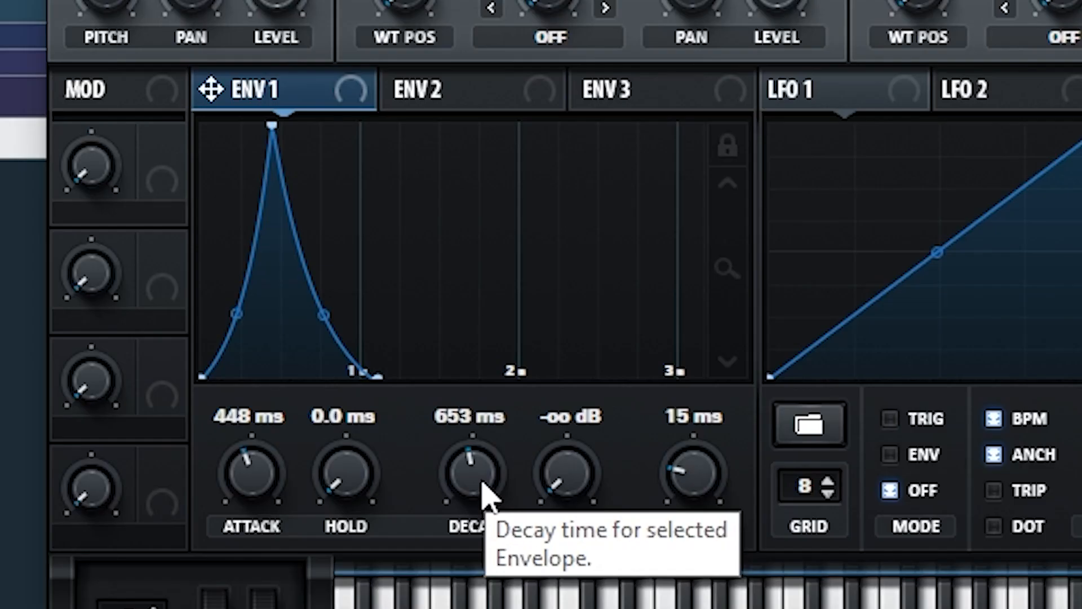
Step: Set ENV 1's decay to 537 ms and return the attack to 0.0 ms
drag(371, 405, 371, 408)
drag(479, 496, 474, 429)
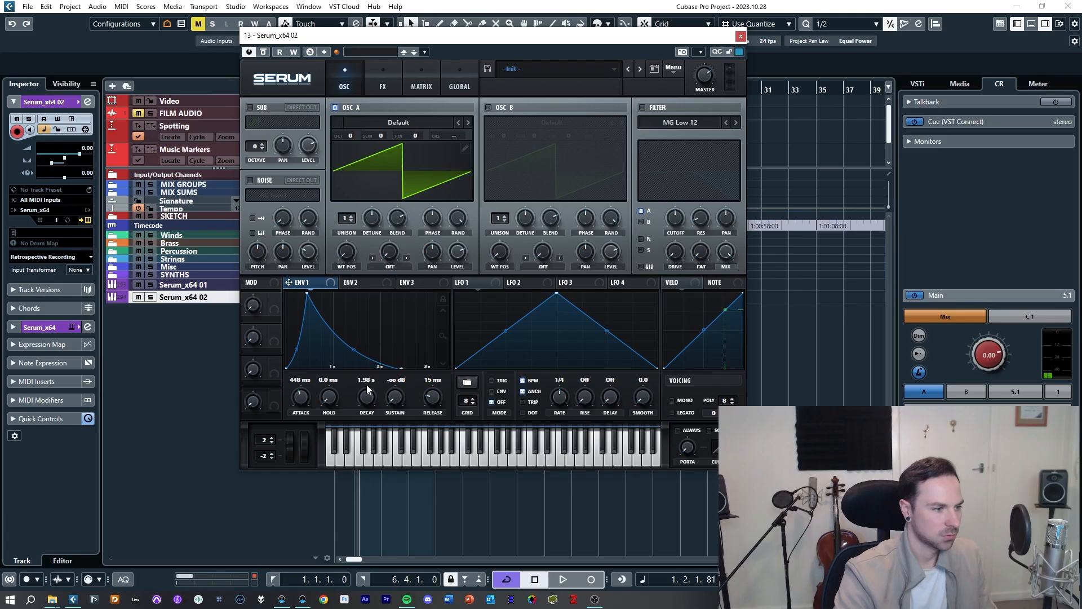
drag(475, 441, 469, 486)
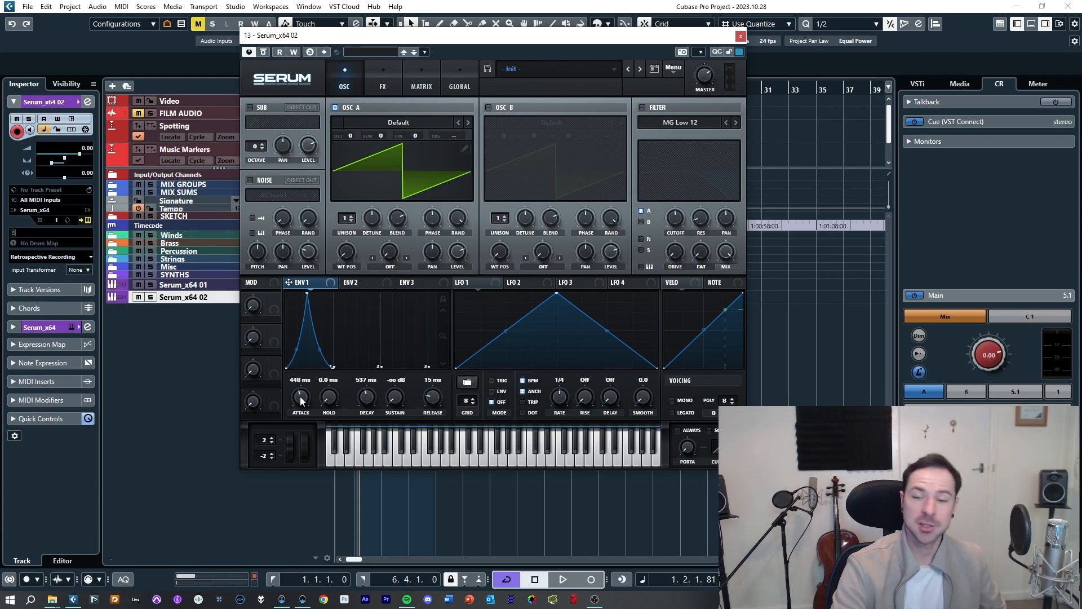
drag(247, 424, 247, 485)
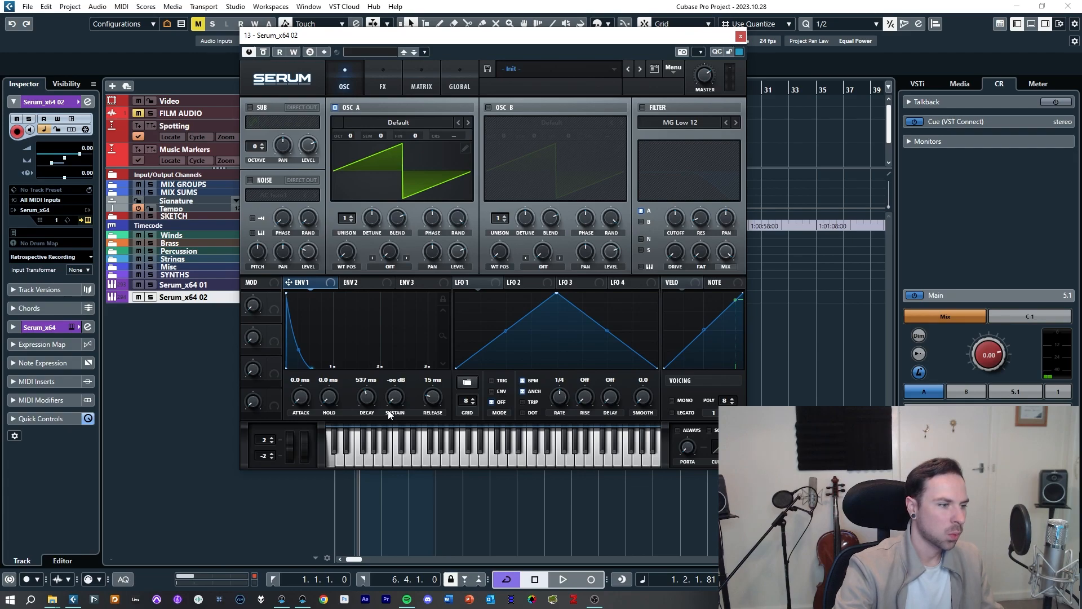
Step: Shape ENV 1 with attack 602 ms, decay 824 ms, sustain -13.0 dB and release 729 ms
drag(393, 402, 397, 438)
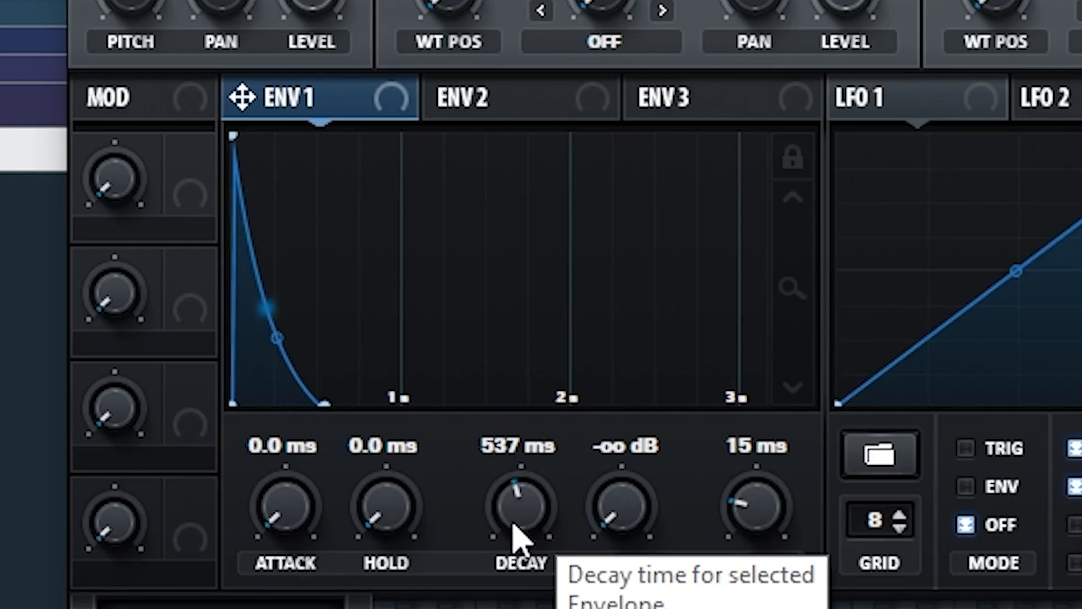
drag(365, 406, 363, 412)
drag(505, 559, 507, 534)
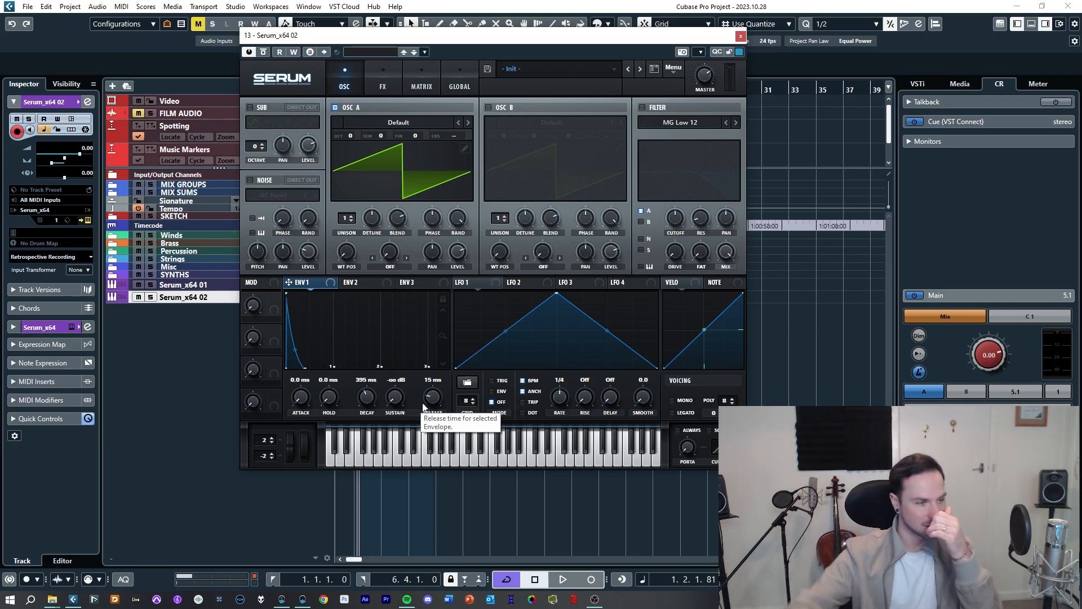
drag(393, 407, 398, 395)
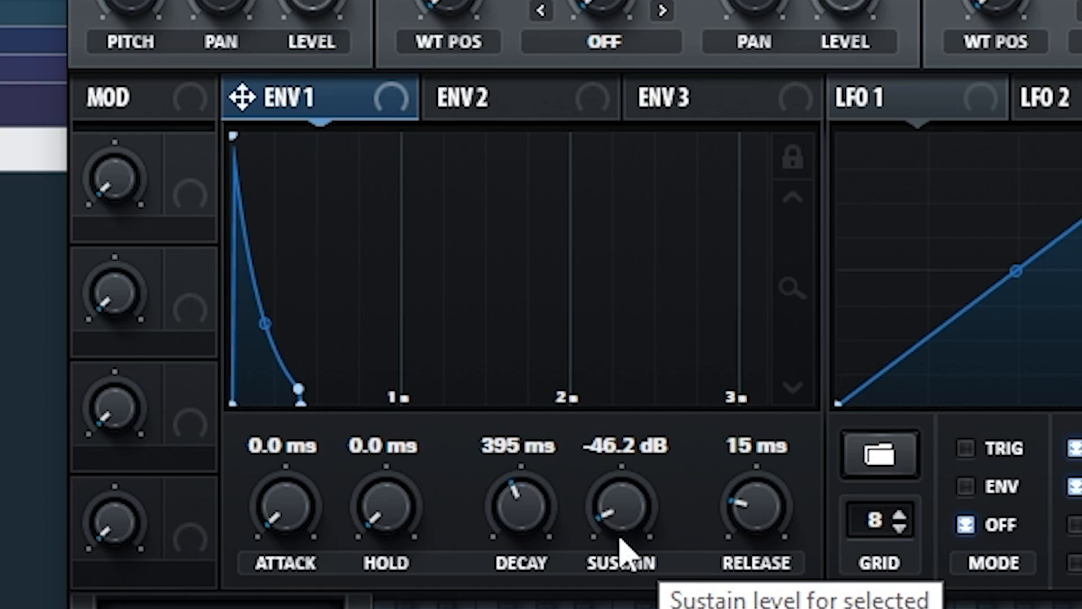
drag(395, 407, 404, 378)
drag(651, 434, 627, 381)
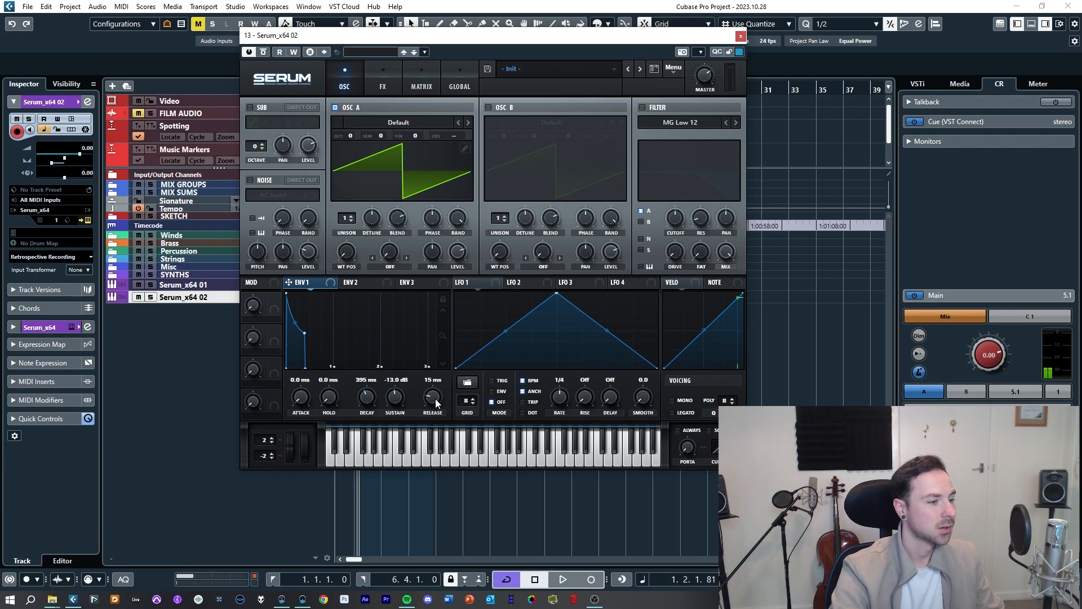
drag(439, 387, 444, 378)
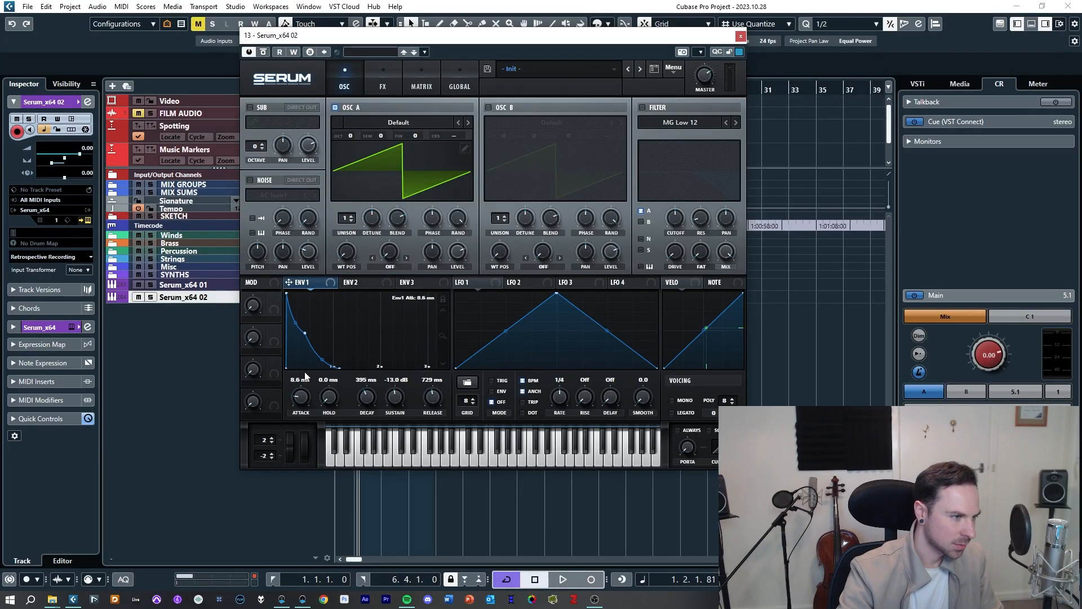
drag(305, 372, 310, 344)
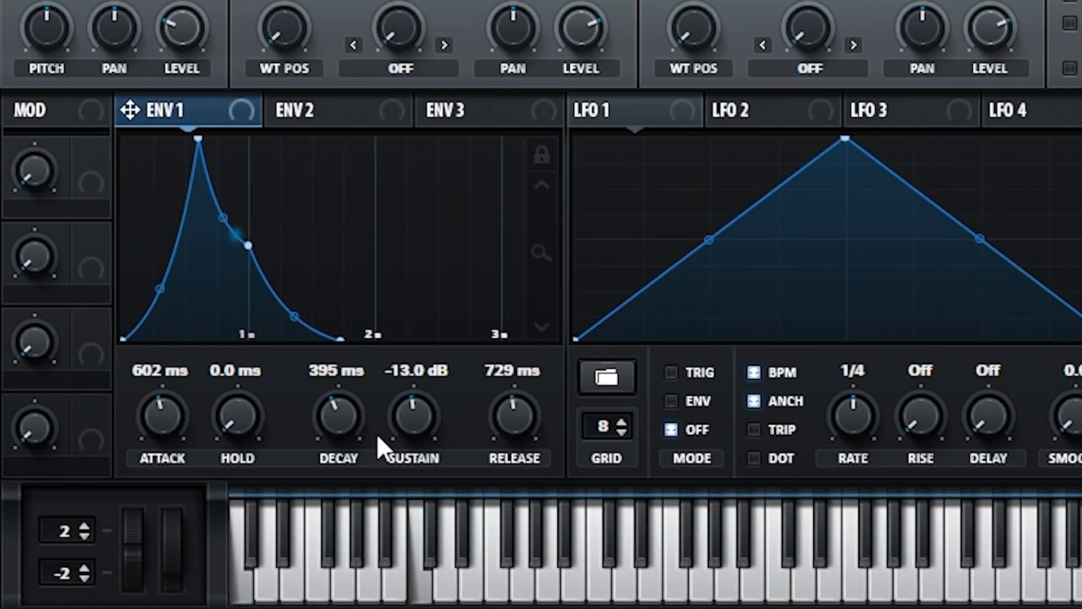
drag(351, 431, 345, 400)
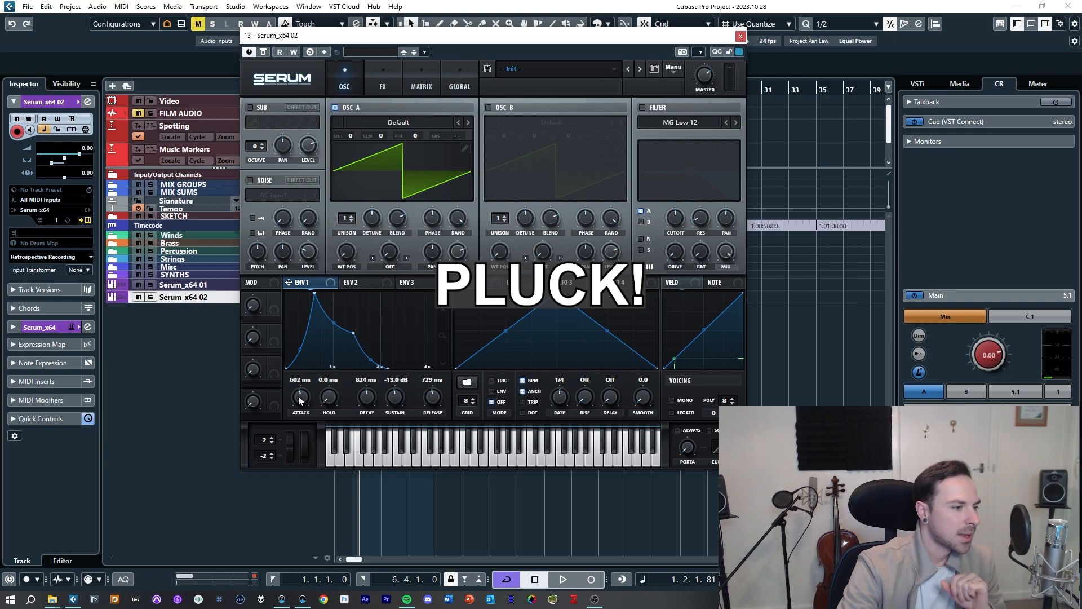
Step: Turn ENV 1 into a short pluck: attack 0.0 ms, decay 226 ms, sustain -oo dB, release 3.6 ms
drag(301, 398, 252, 516)
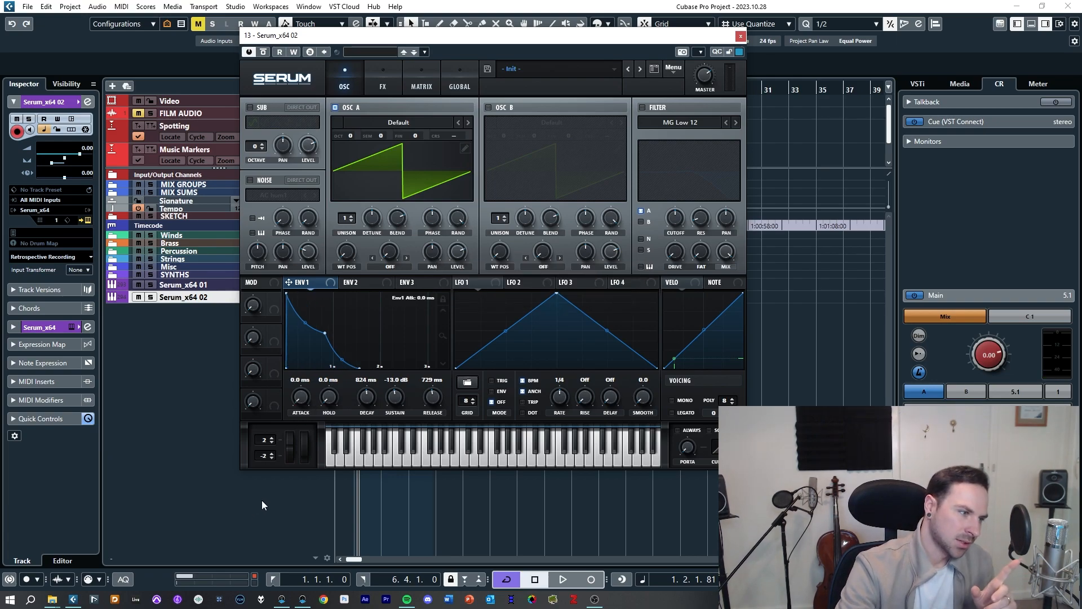
drag(370, 403, 371, 415)
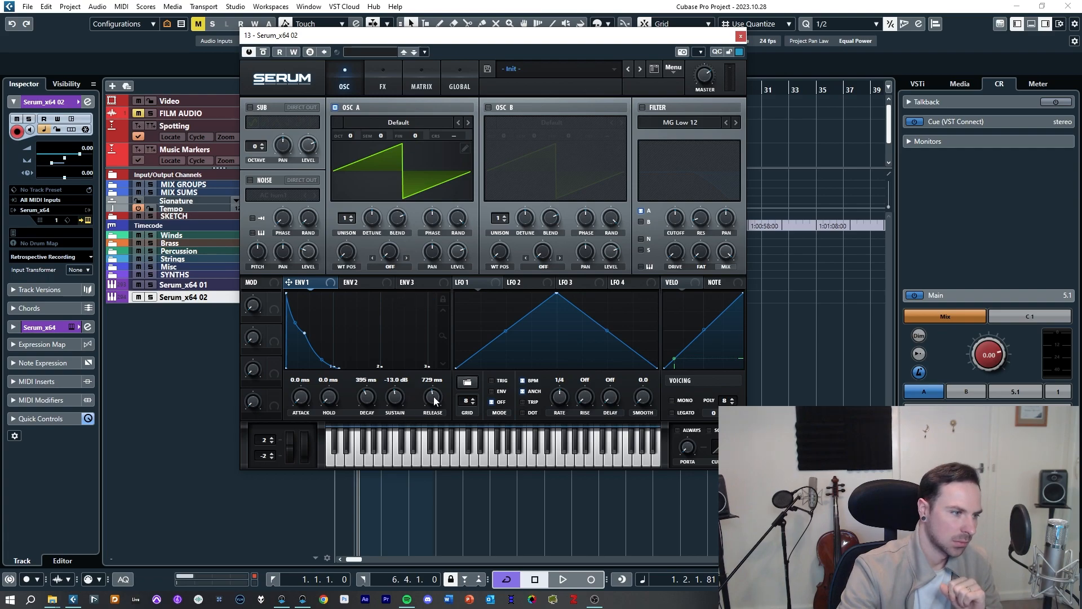
drag(434, 397, 436, 444)
drag(394, 397, 396, 455)
drag(370, 391, 370, 397)
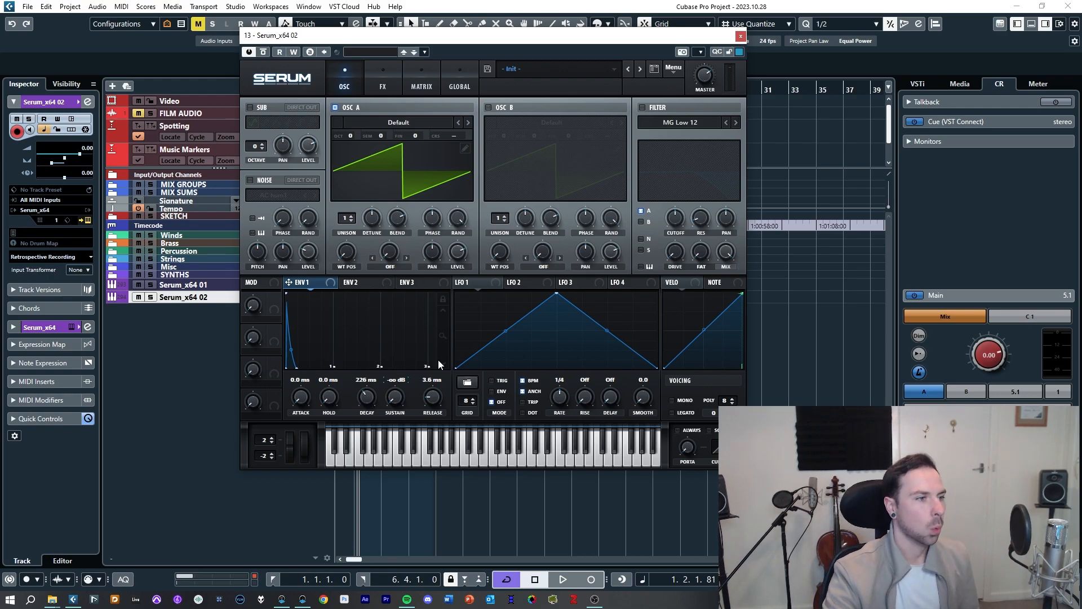
Step: Enable the filter section with its MG Low 12 filter
click(643, 107)
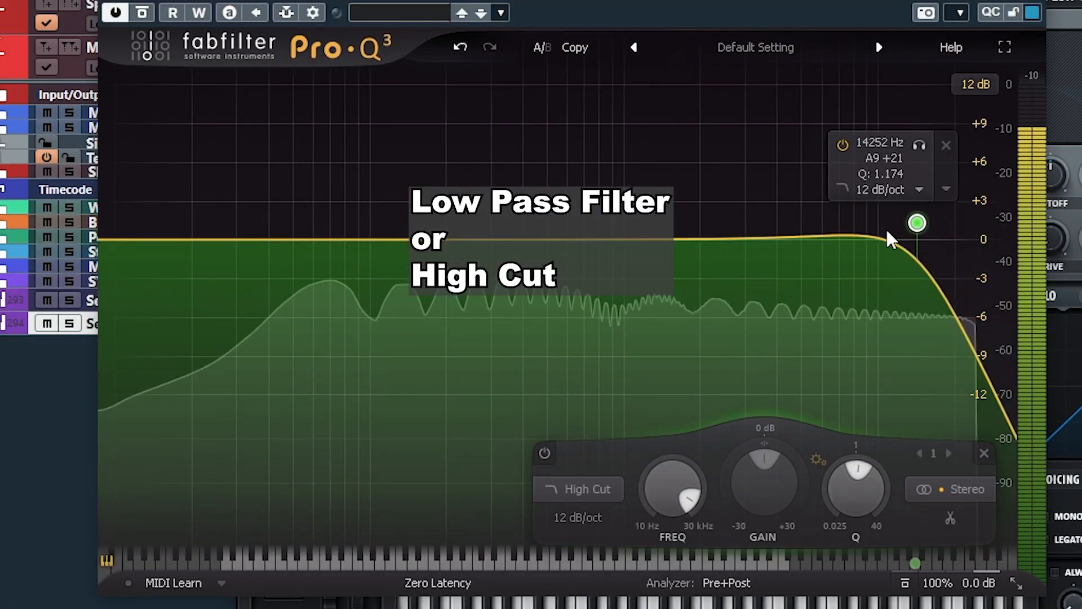
drag(887, 232, 968, 242)
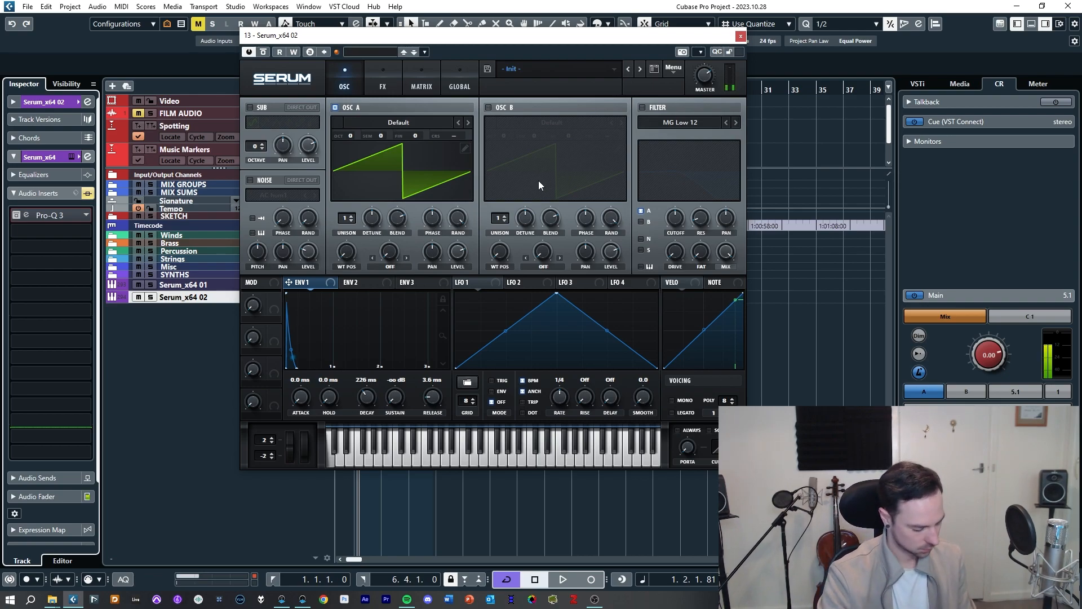
click(642, 107)
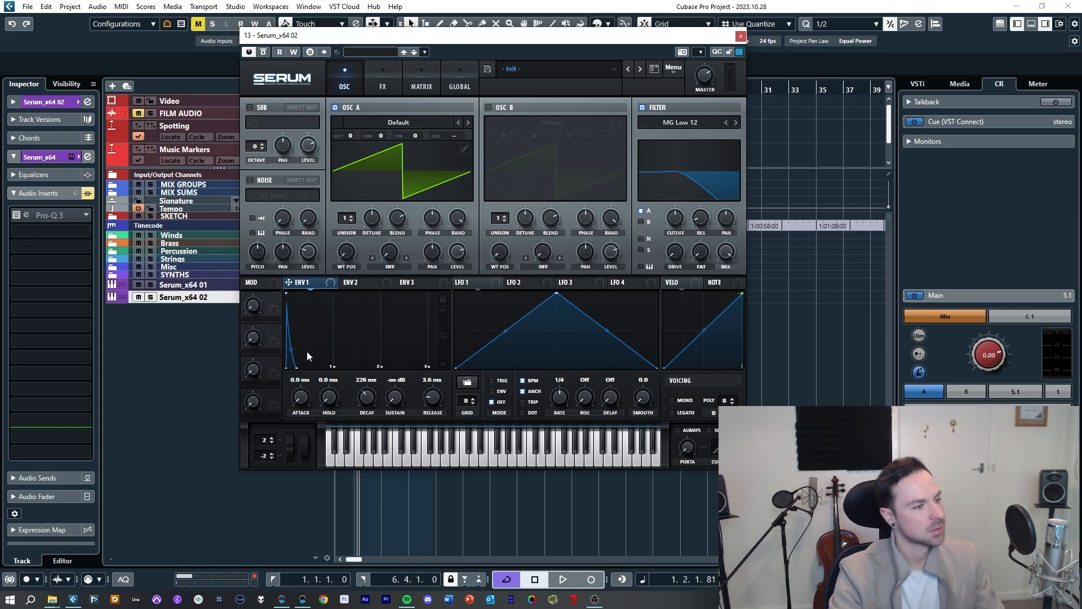
Step: Modulate the filter cutoff with ENV 1, adjust the modulation depth, and set ENV 1's decay to 285 ms
drag(295, 283, 676, 222)
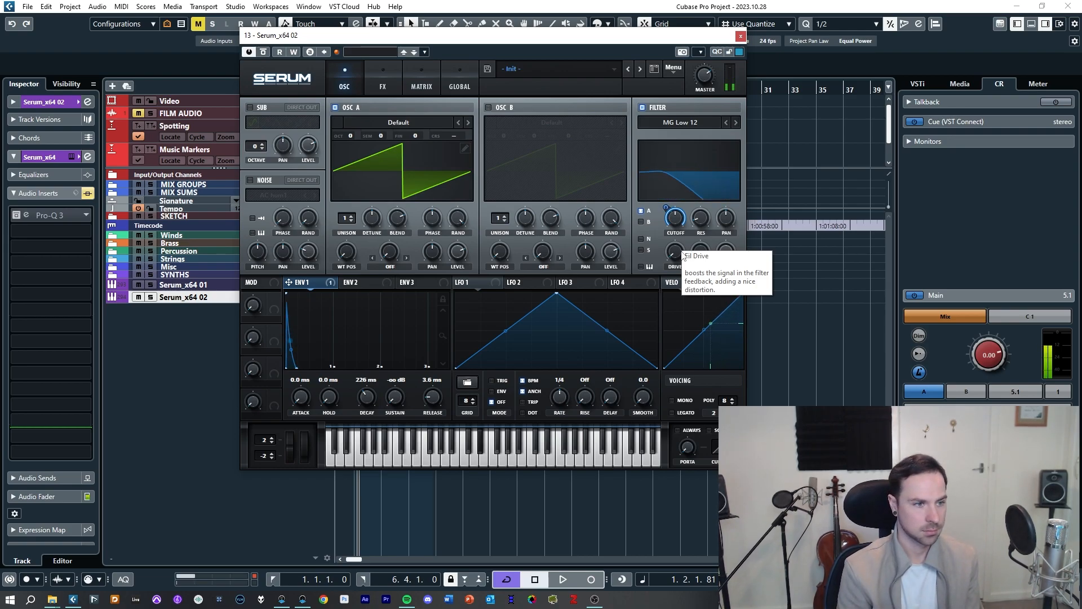
drag(679, 218, 663, 180)
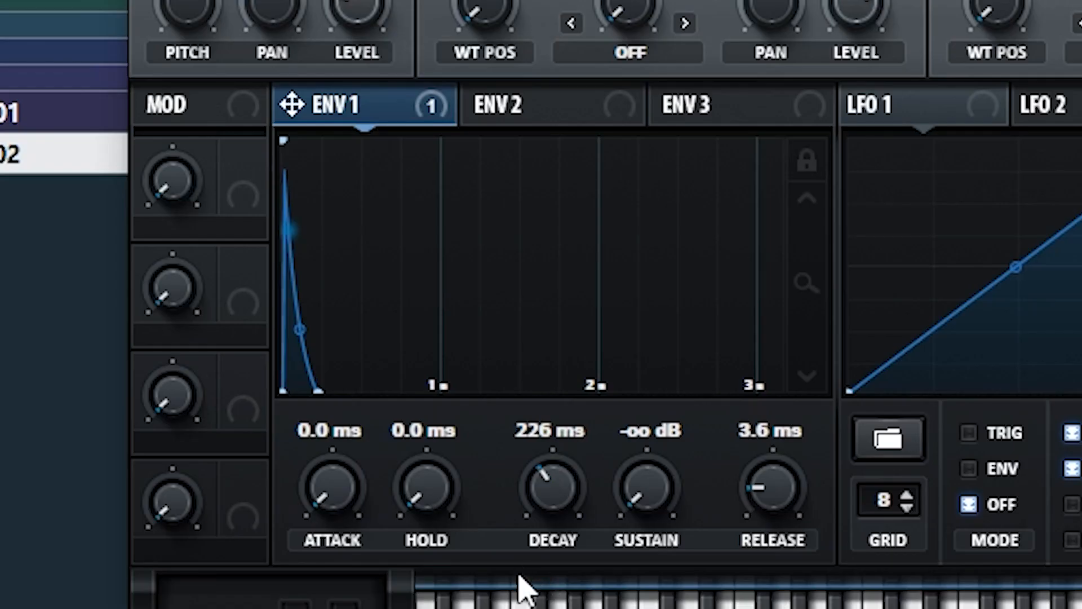
mouse_move(528, 504)
mouse_down()
mouse_move(546, 476)
mouse_move(532, 451)
mouse_move(541, 536)
mouse_move(532, 435)
mouse_move(523, 493)
mouse_up()
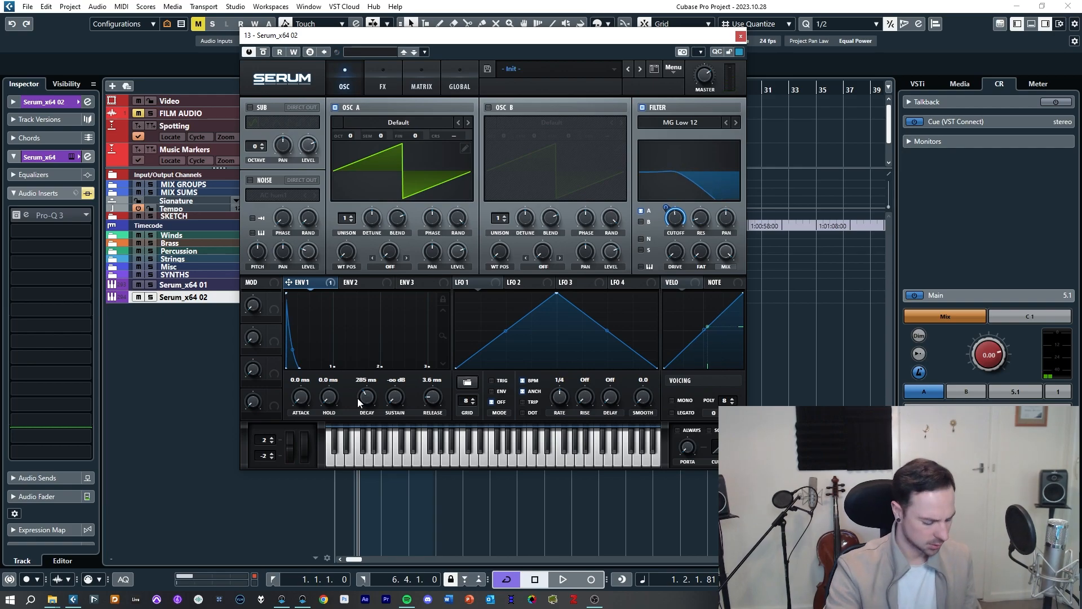
Step: On the FX page, enable Distortion with slightly raised drive, and enable Chorus
click(387, 85)
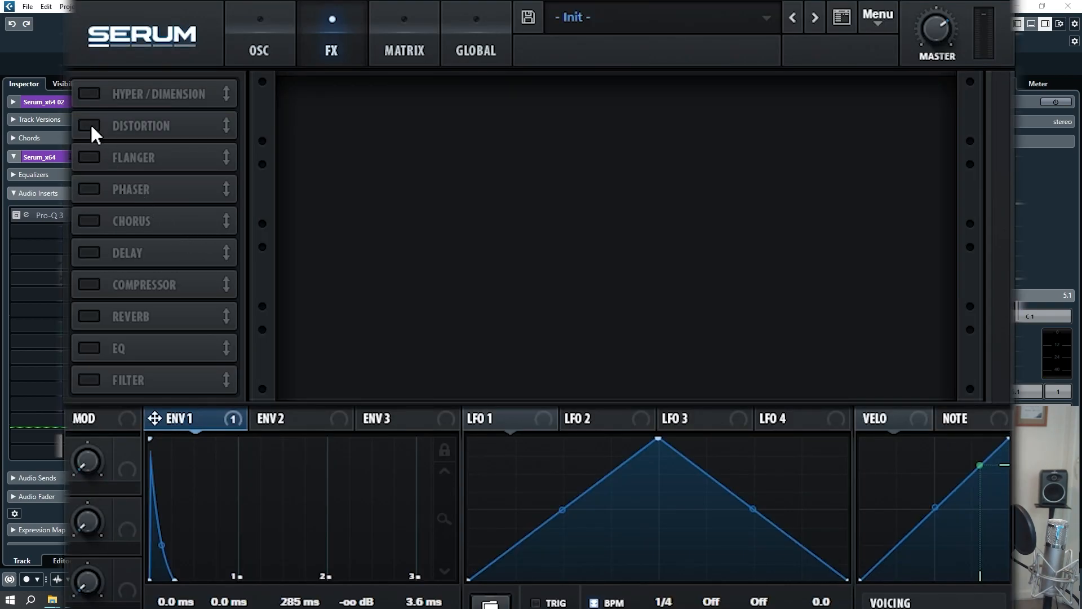
click(90, 125)
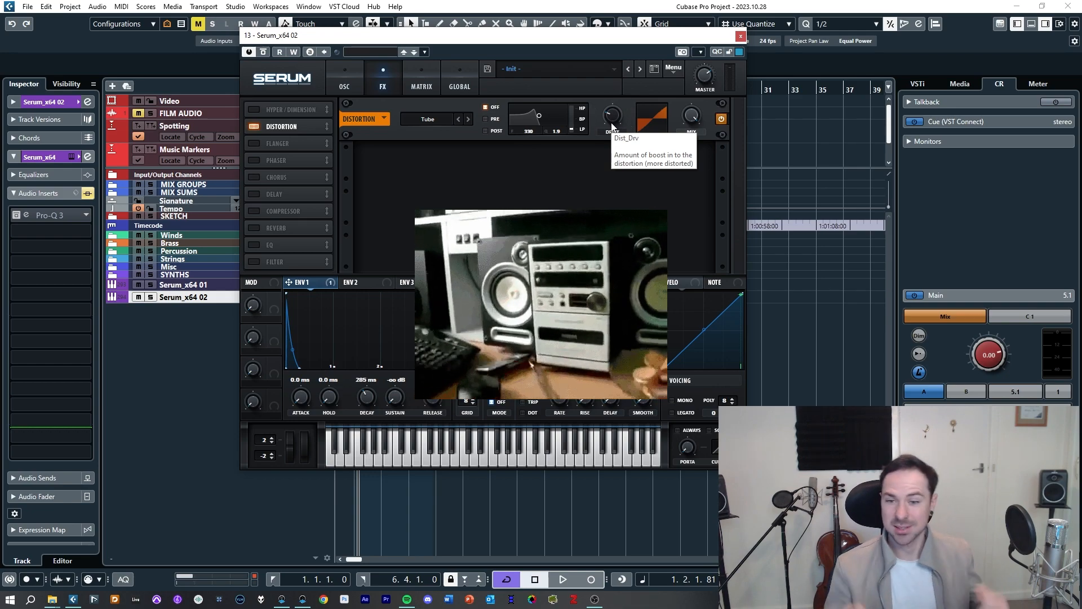
mouse_move(613, 126)
mouse_down()
mouse_move(620, 38)
mouse_move(627, 132)
mouse_up()
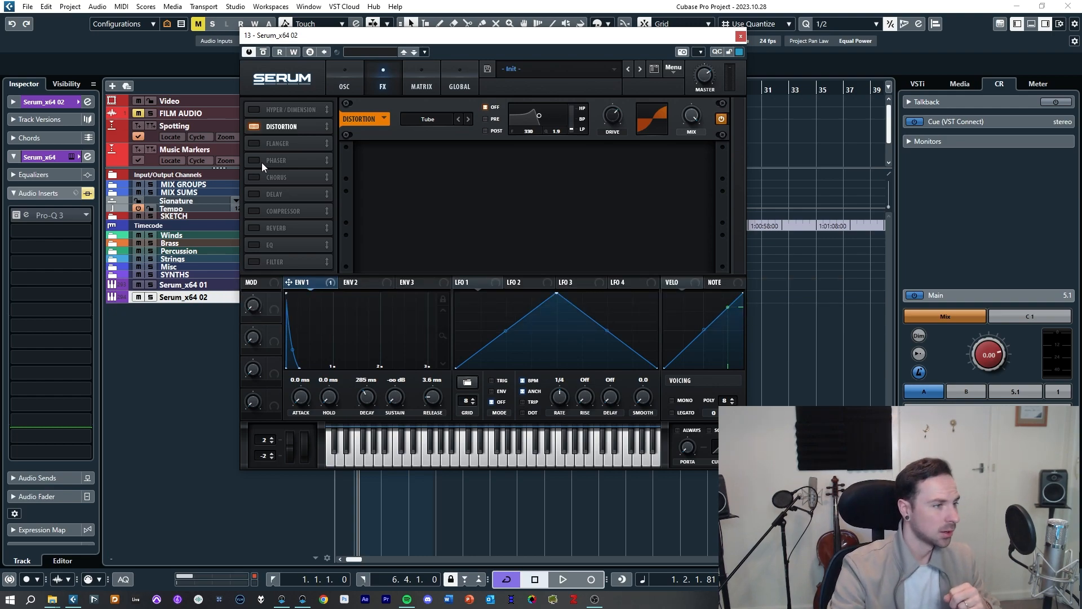
click(255, 178)
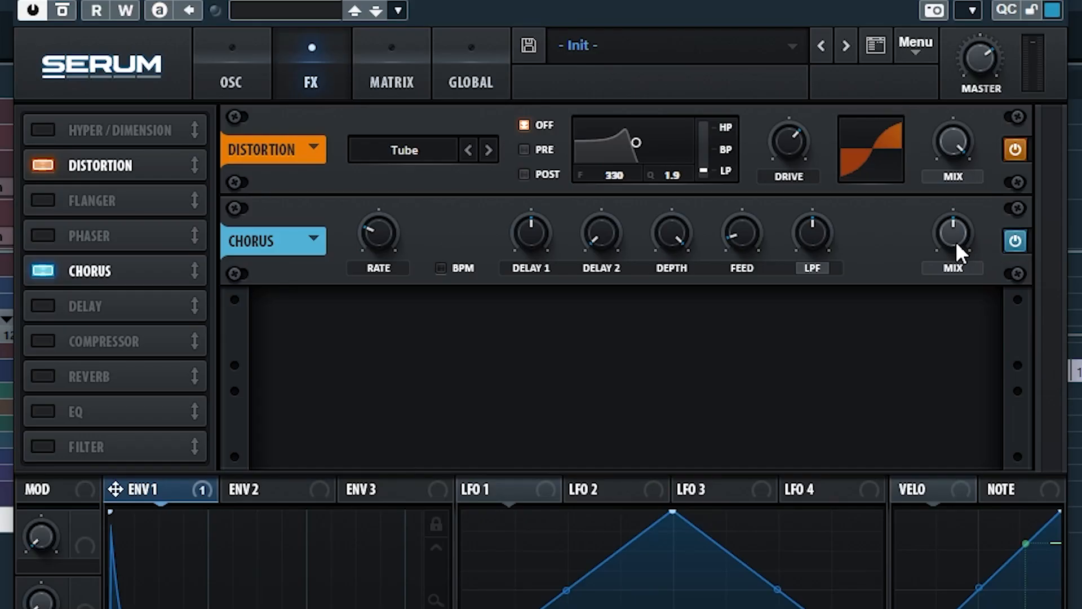
Step: Lower the Chorus mix level
drag(958, 252, 967, 54)
drag(953, 233, 932, 276)
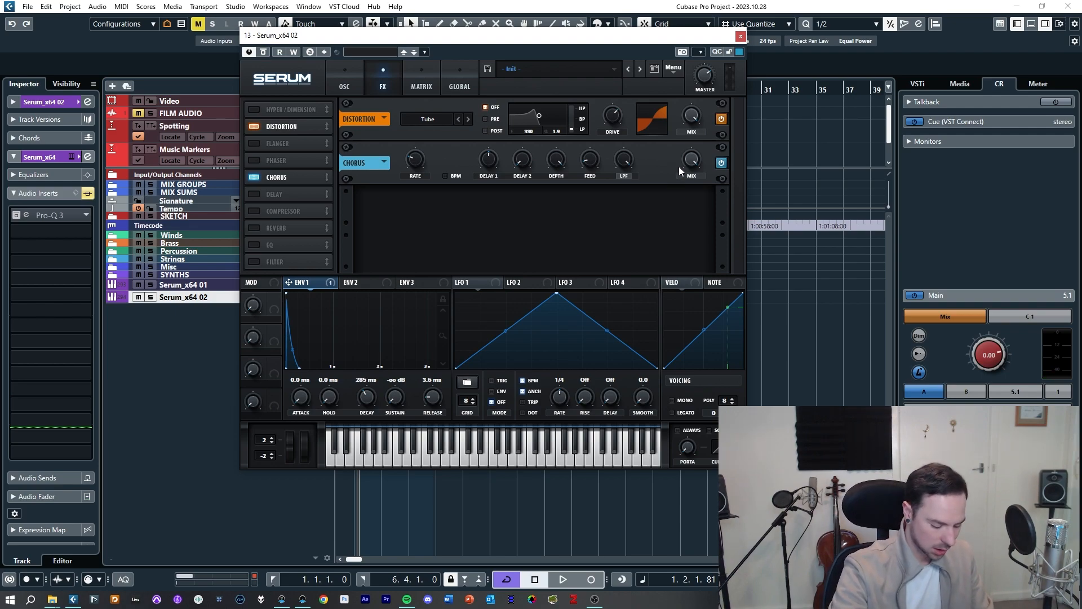
drag(693, 164, 690, 223)
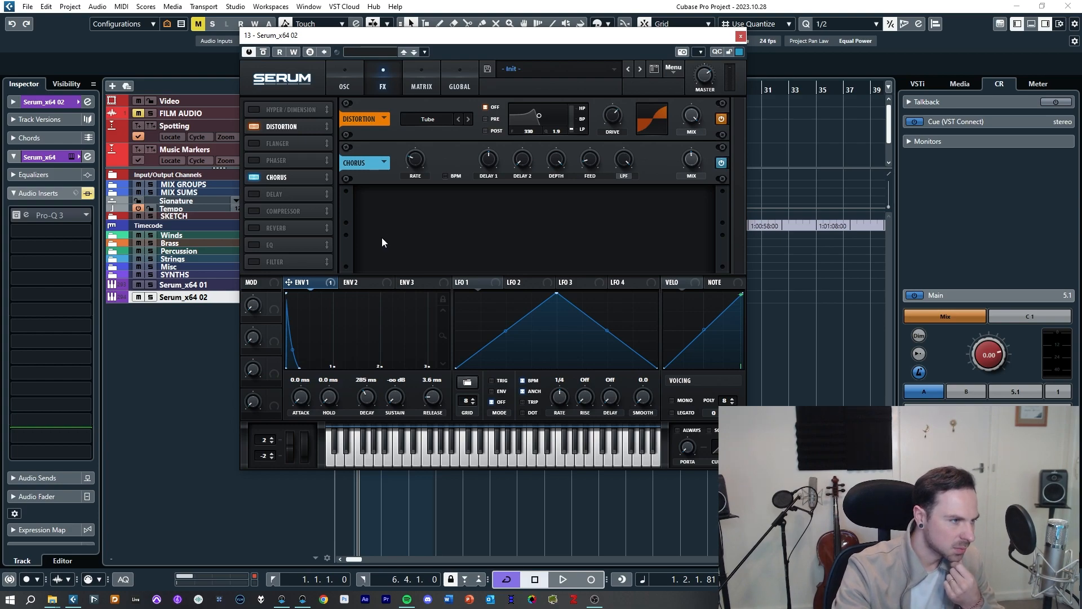
Step: Enable the Delay effect and set its left delay time to 1/8
click(262, 196)
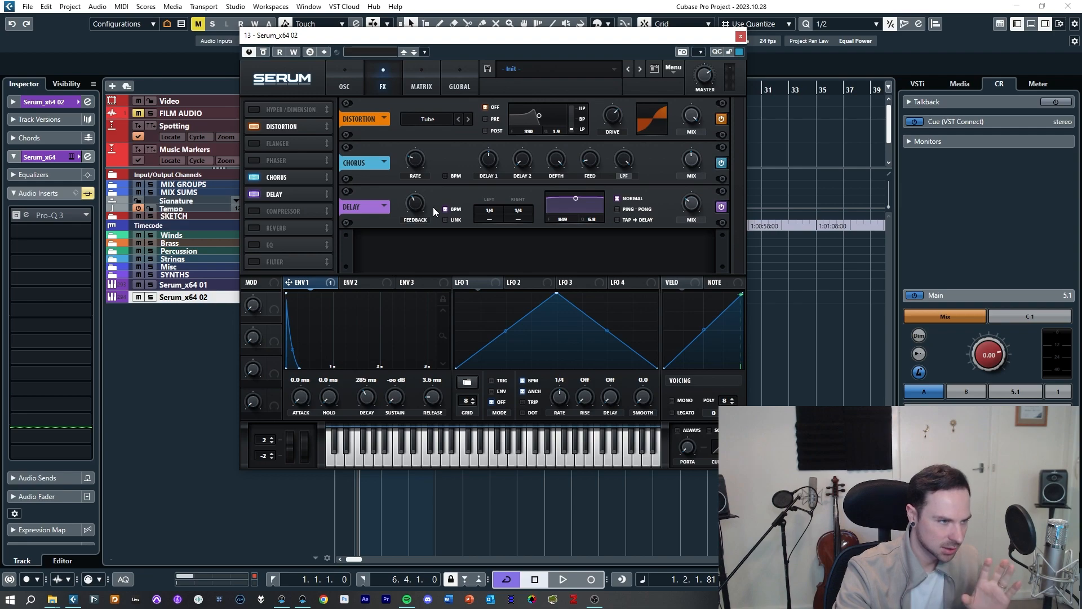
click(494, 212)
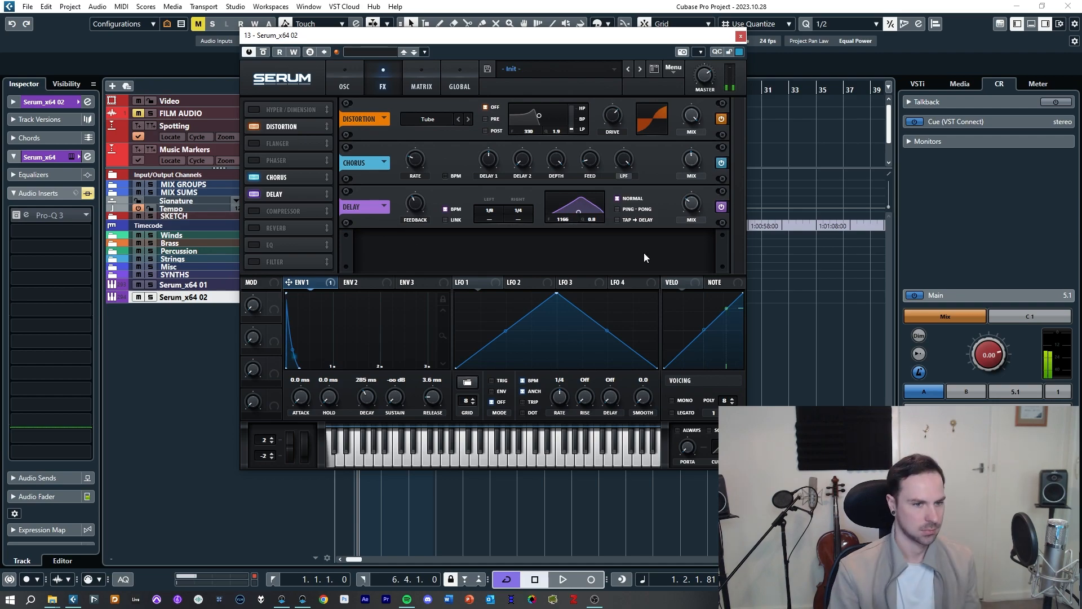
mouse_move(702, 220)
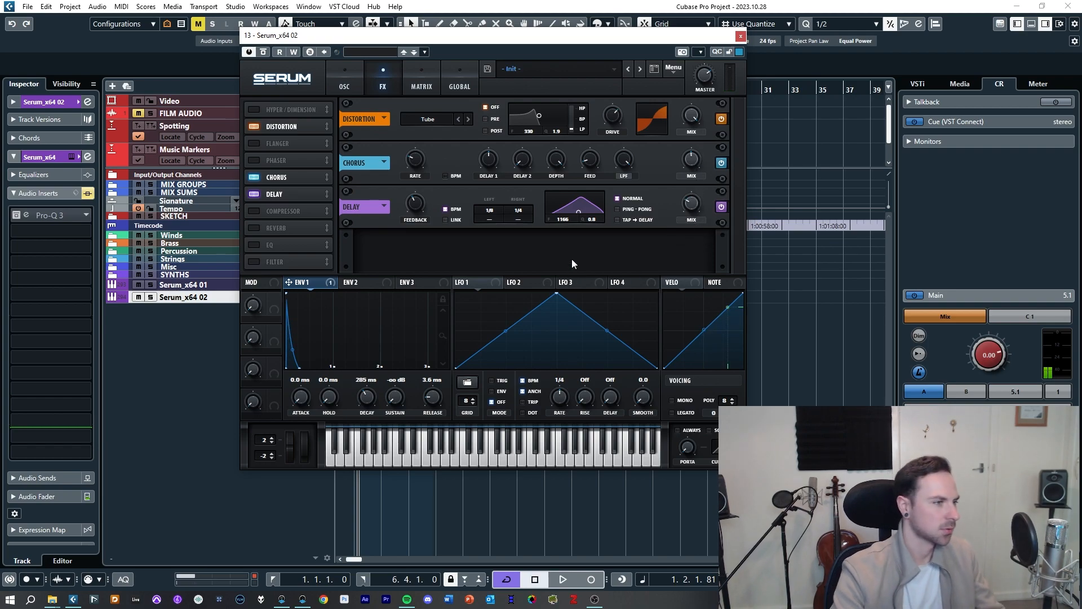
Step: Enable Reverb and Compressor, ordering the Compressor before the Reverb in the effects chain
click(254, 228)
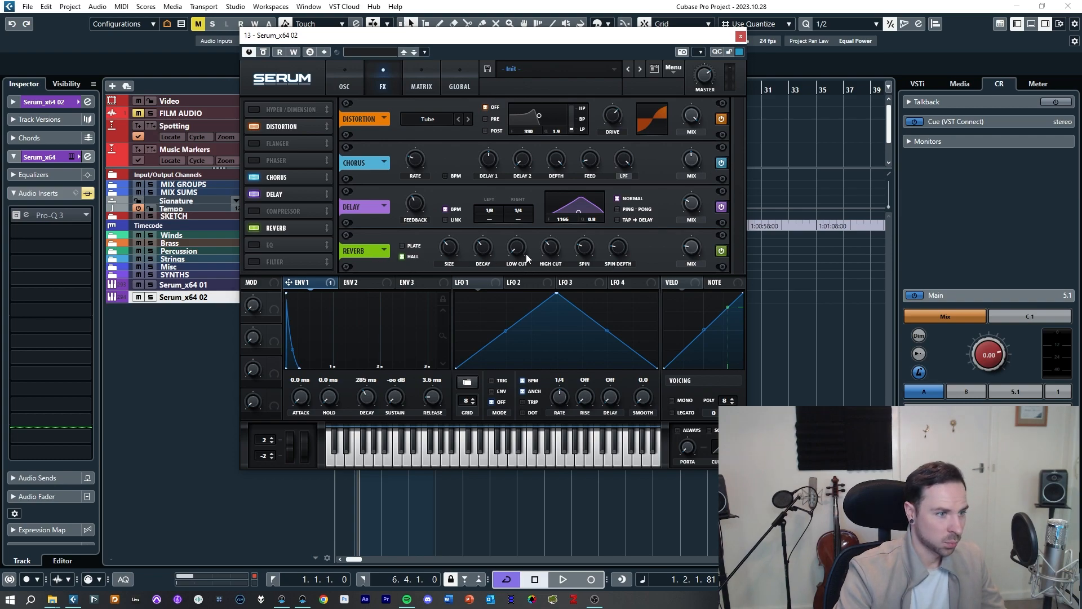
mouse_move(491, 231)
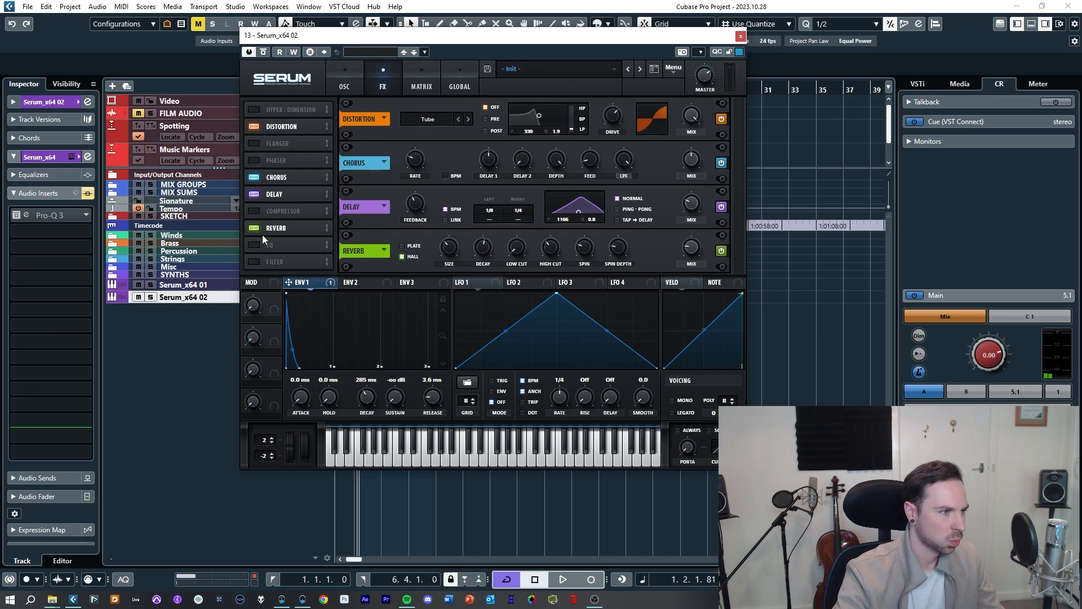
click(255, 212)
drag(265, 212, 280, 233)
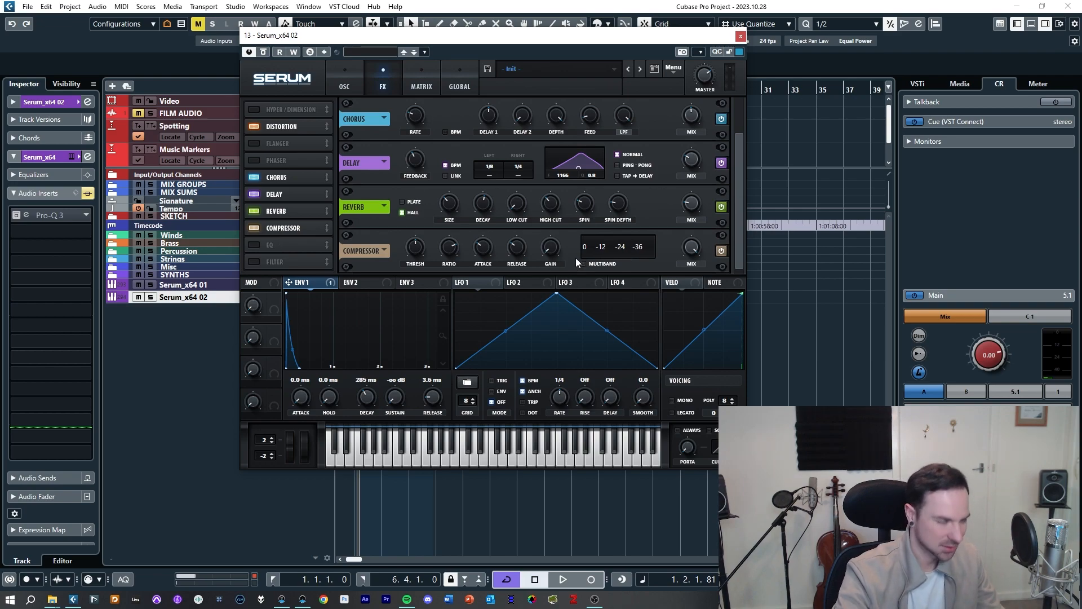
mouse_move(296, 228)
mouse_down()
mouse_move(296, 206)
mouse_move(292, 224)
mouse_up()
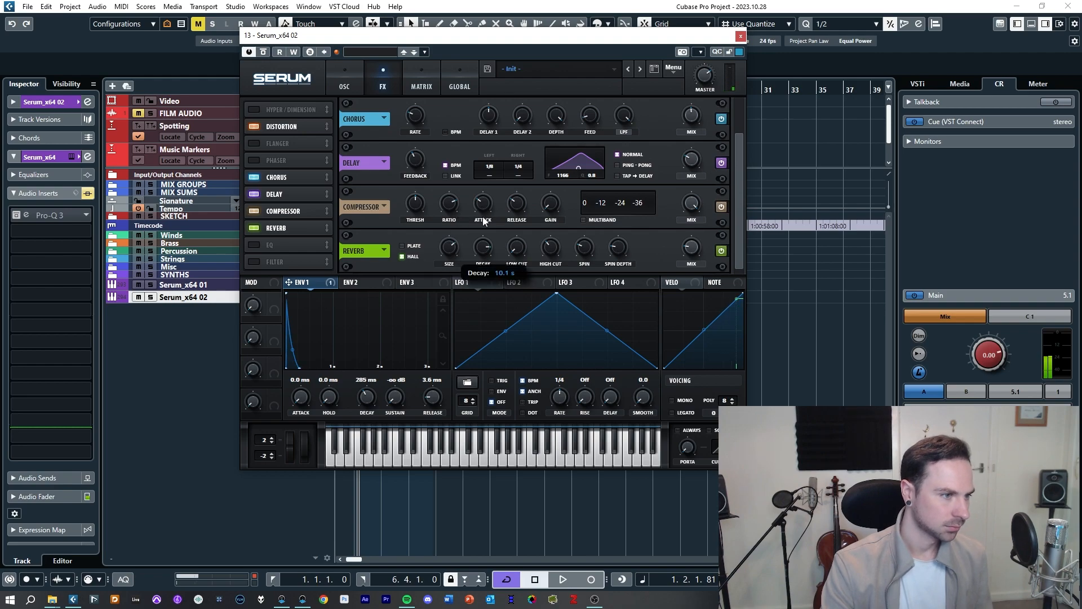
Step: Adjust the Reverb: reduce its size, raise its low cut to 29%, and lower its mix
drag(450, 248, 452, 277)
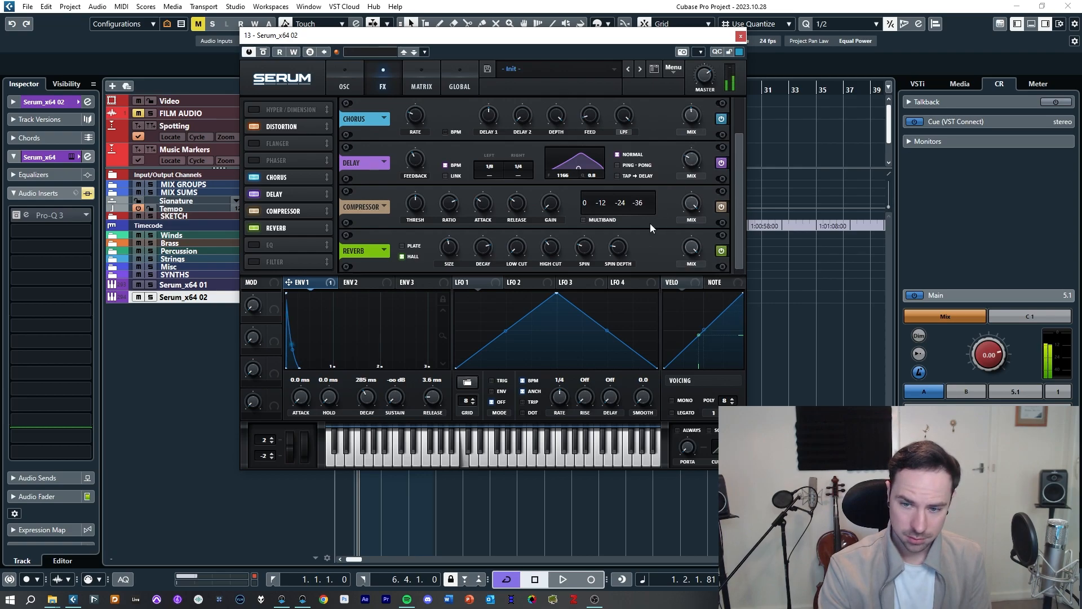
drag(516, 250, 518, 219)
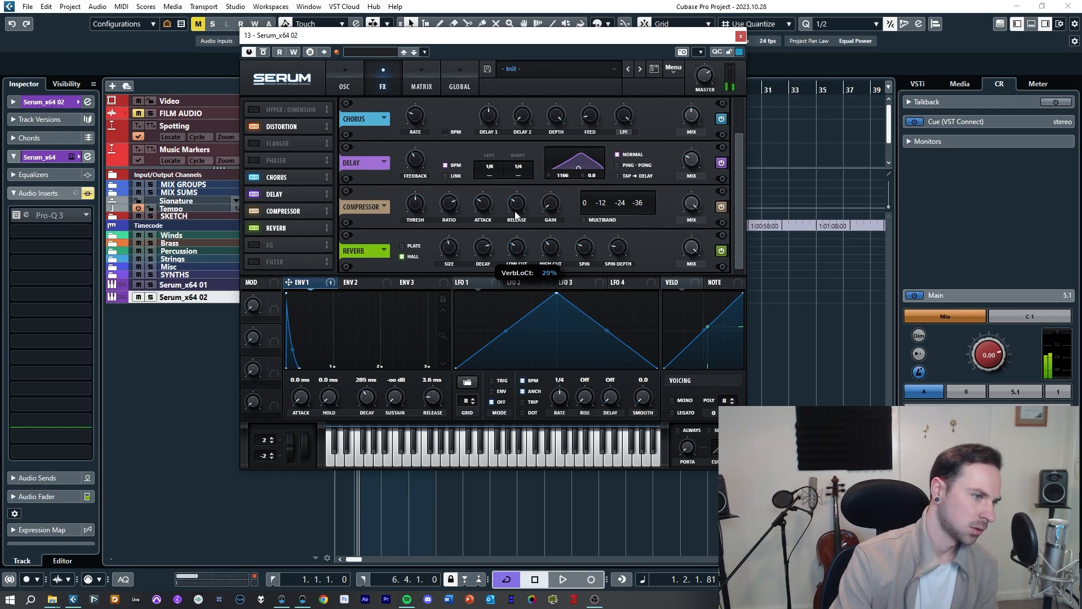
drag(689, 253, 686, 298)
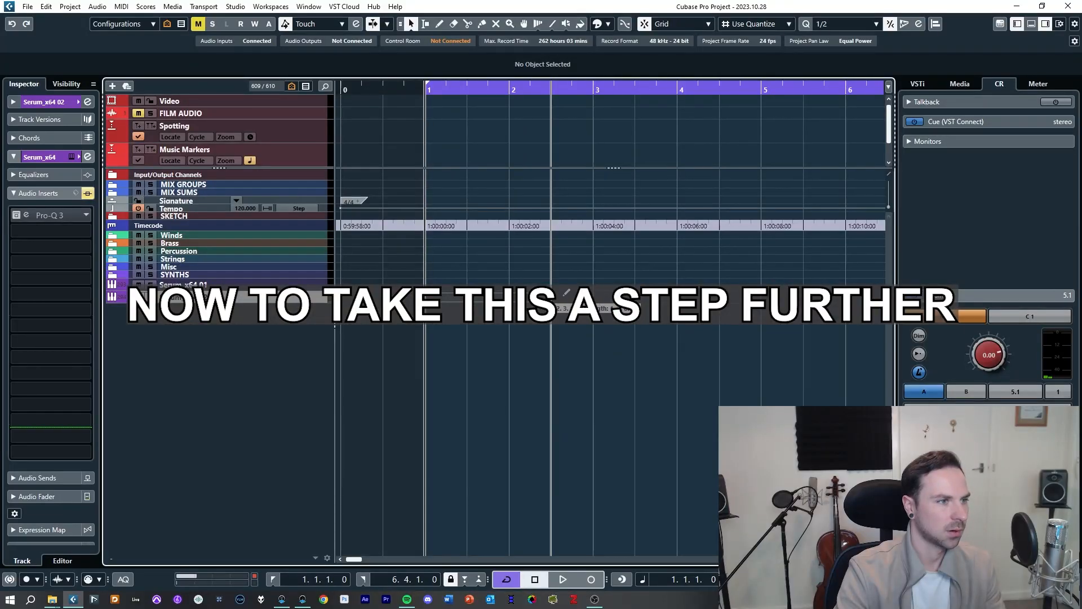
Step: Draw a one-bar MIDI part on the Serum_x64 02 track and open it in the Key Editor
drag(427, 297, 512, 296)
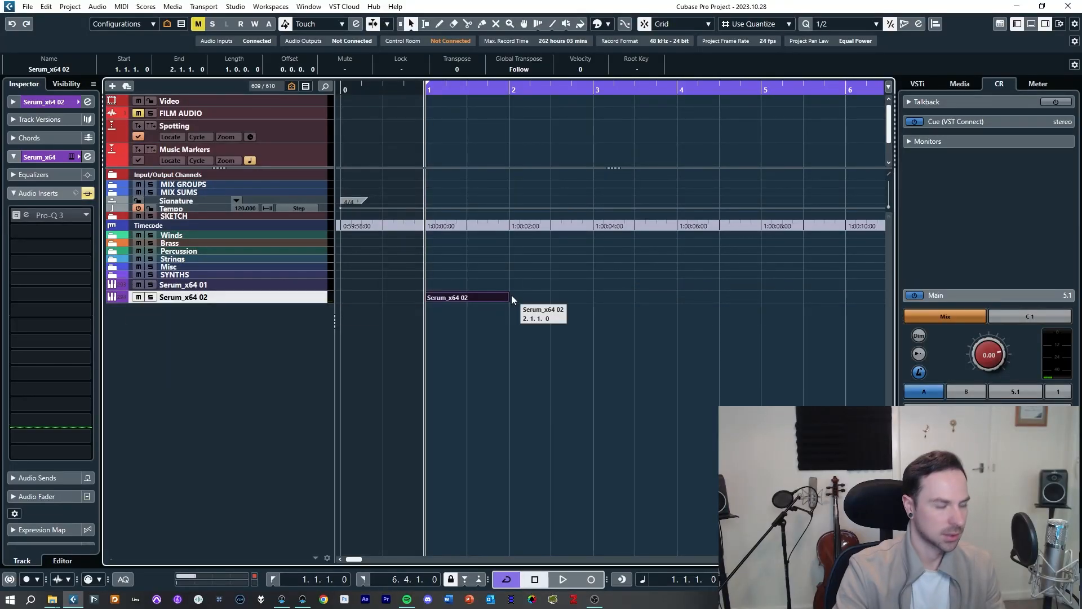
double_click(507, 297)
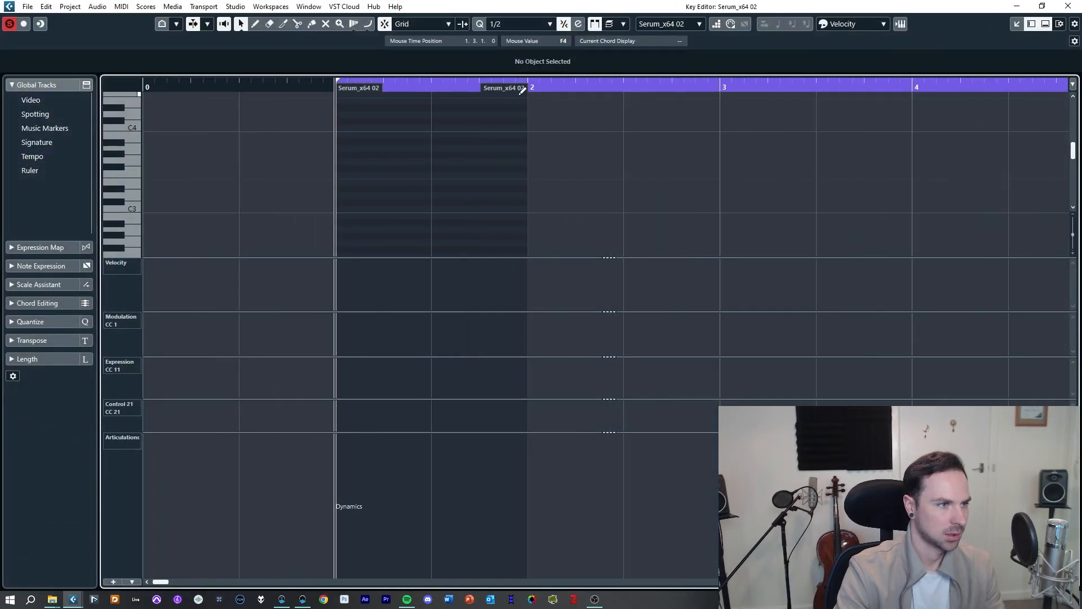
Step: Set the quantize grid to 1/8 and enter a G2 note at the start of the part
key(3)
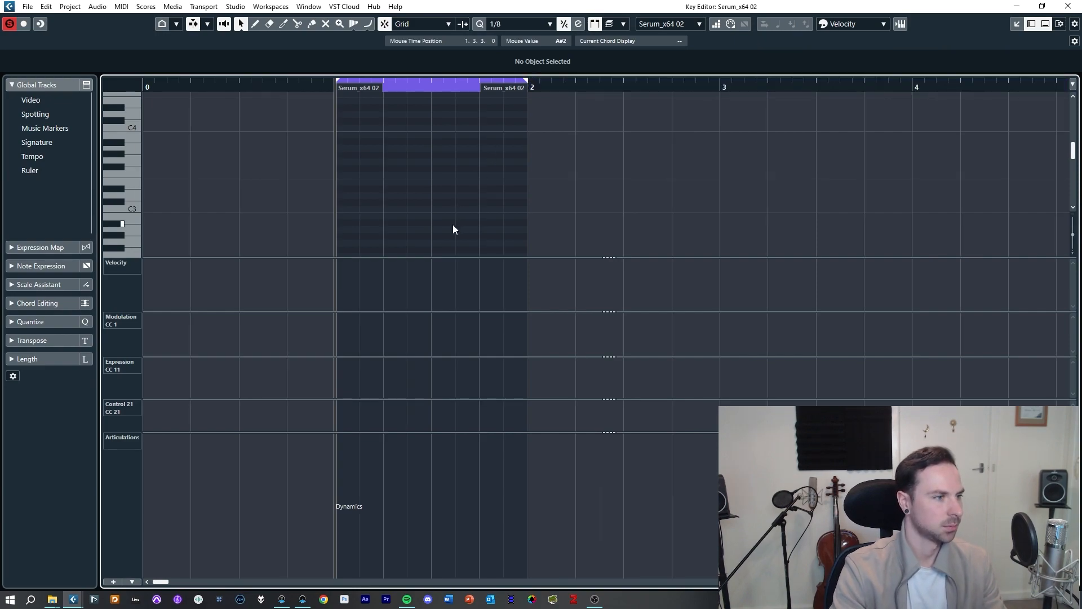
key(alt+l)
key(h)
key(h)
scroll(464, 269, right, 1)
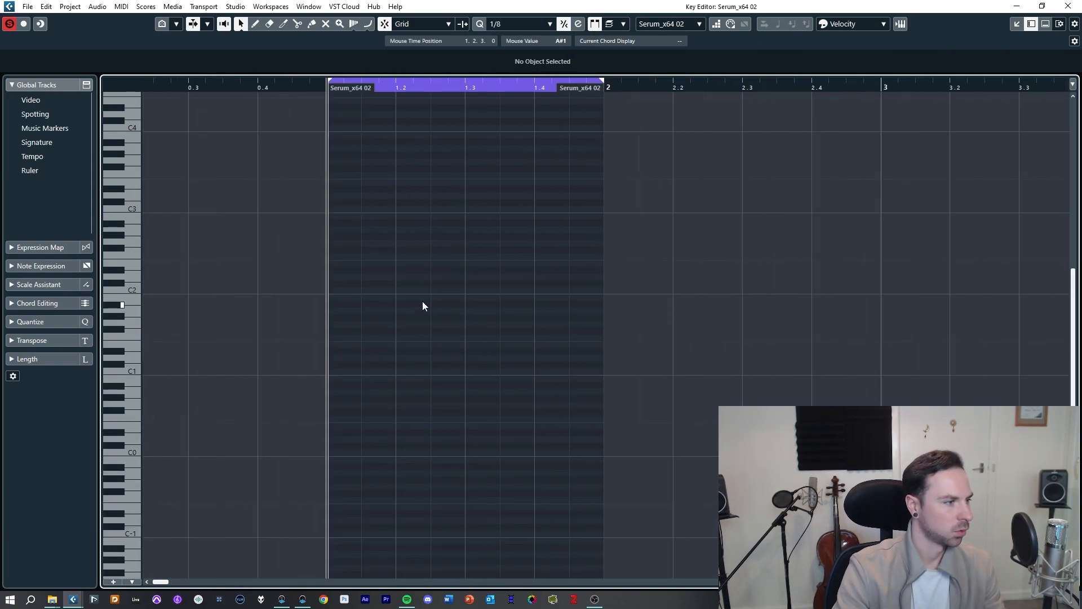
click(351, 319)
key(shift+Up)
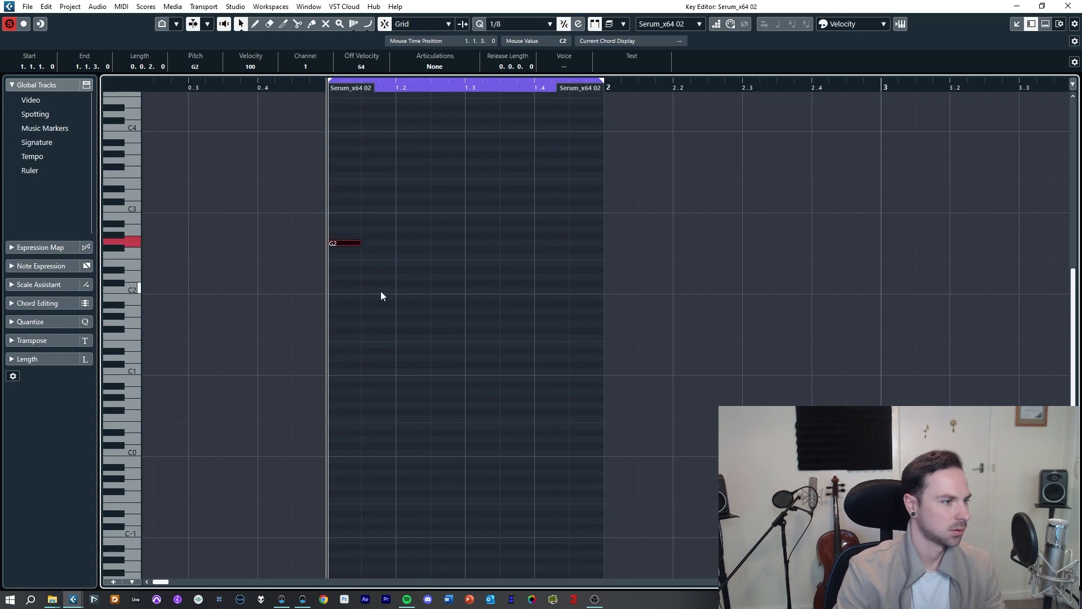
Step: Switch the grid to 1/16 and write the rest of the phrase: G#2, C3, D#3 and D3
alt+click(384, 237)
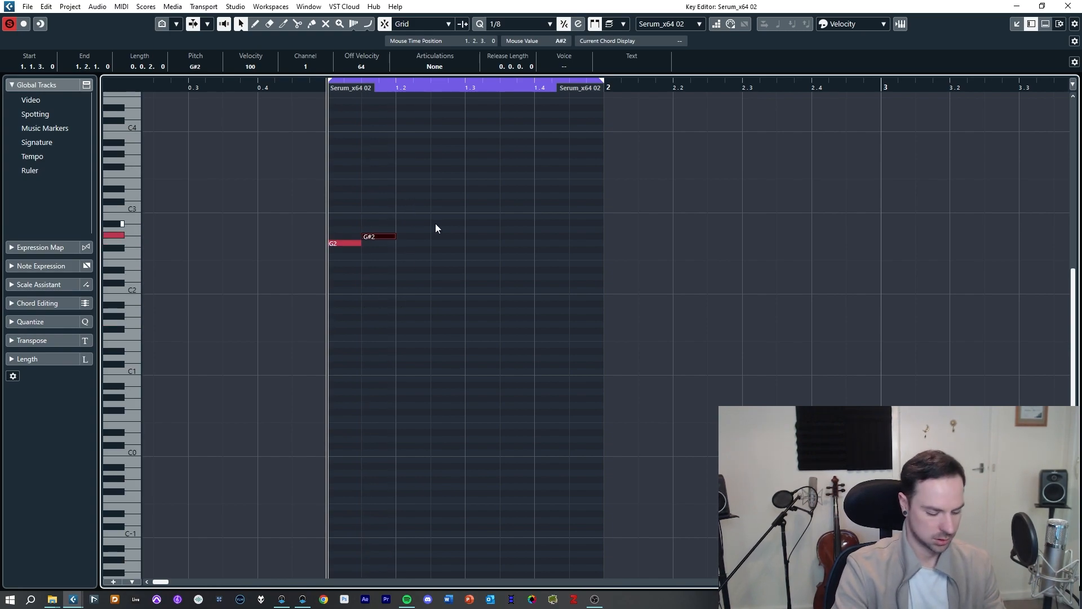
key(h)
key(g)
key(alt+5)
drag(490, 215, 443, 263)
key(Delete)
alt+click(432, 242)
alt+click(445, 236)
alt+click(464, 209)
alt+click(480, 189)
alt+click(498, 196)
Step: Select the five-note phrase and duplicate it several times along the bar
drag(502, 170, 405, 272)
key(alt+d)
key(alt+d)
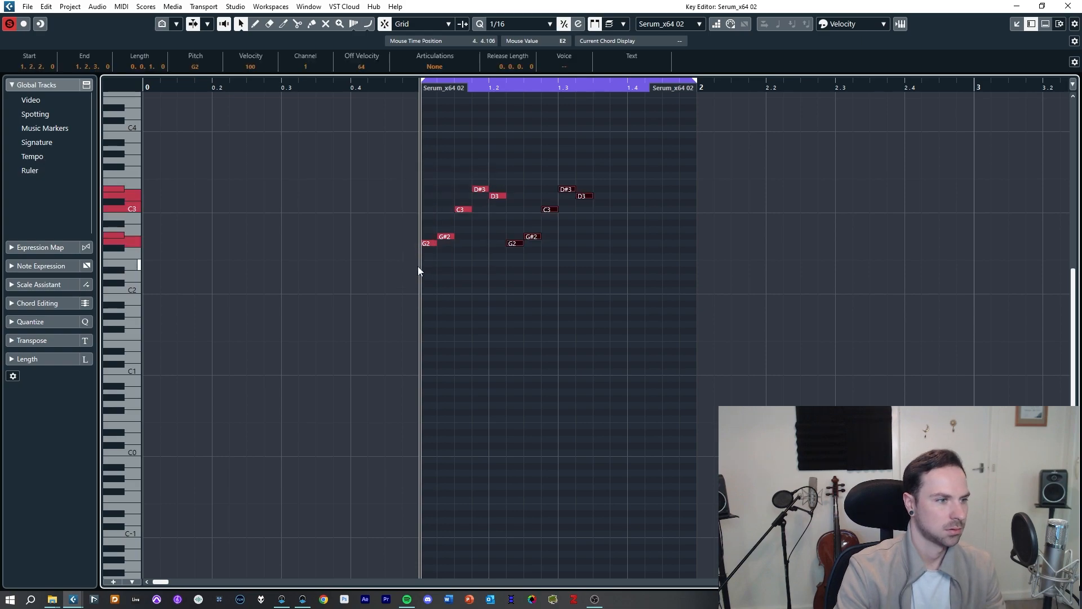
key(alt+d)
Step: Extend the MIDI part to bar 3 and keep duplicating the phrase to fill it
drag(697, 90, 969, 92)
key(alt+d)
key(alt+d)
key(ctrl+d)
click(971, 108)
alt+click(974, 86)
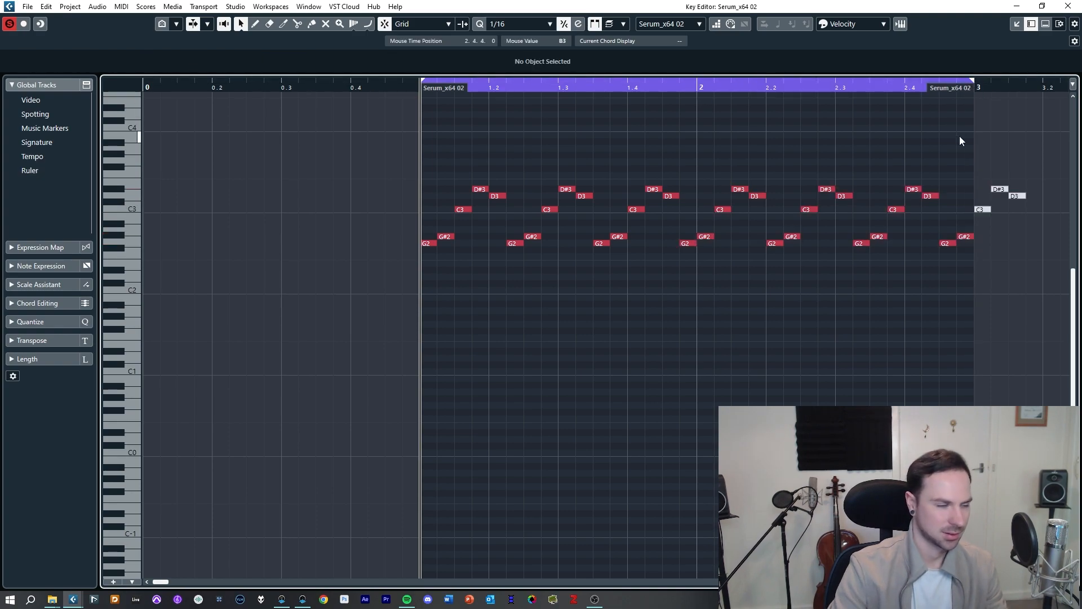
Step: Play the pattern, open the Serum window and lower the filter cutoff to about 43 Hz
key(space)
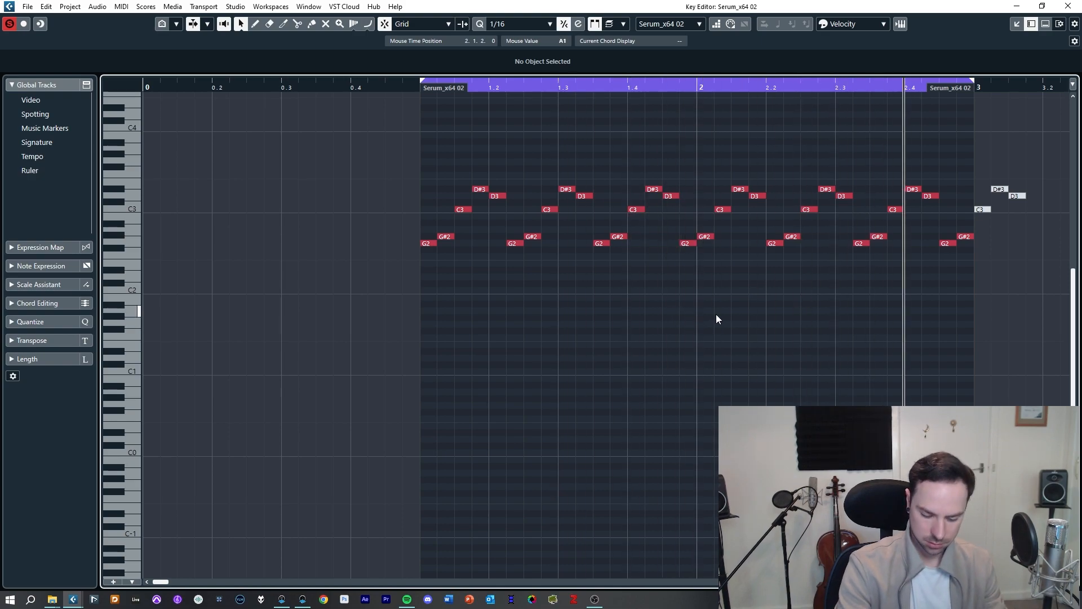
key(F11)
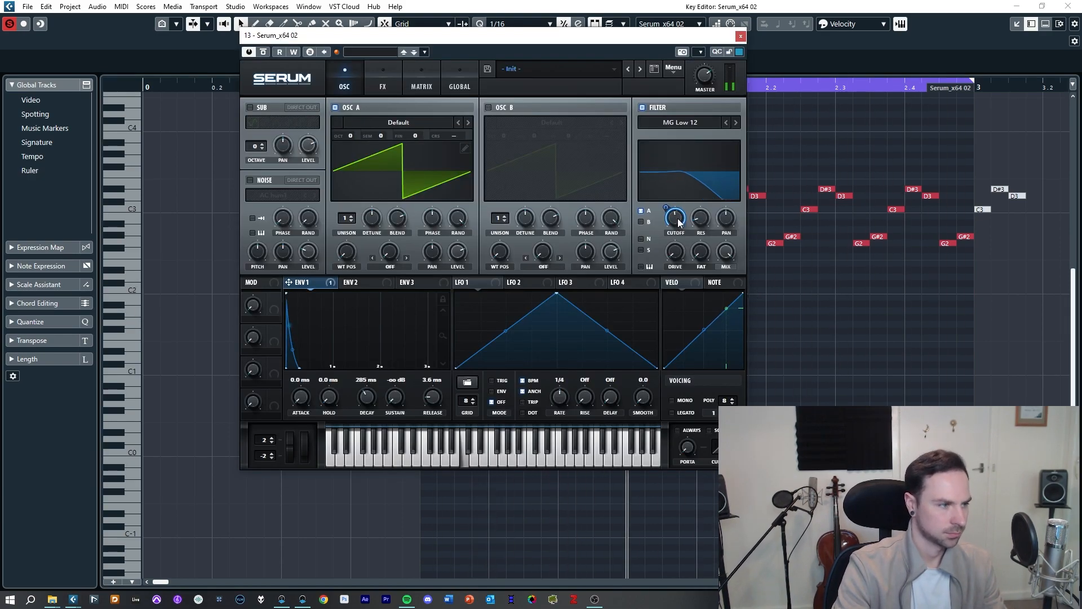
drag(671, 226, 673, 259)
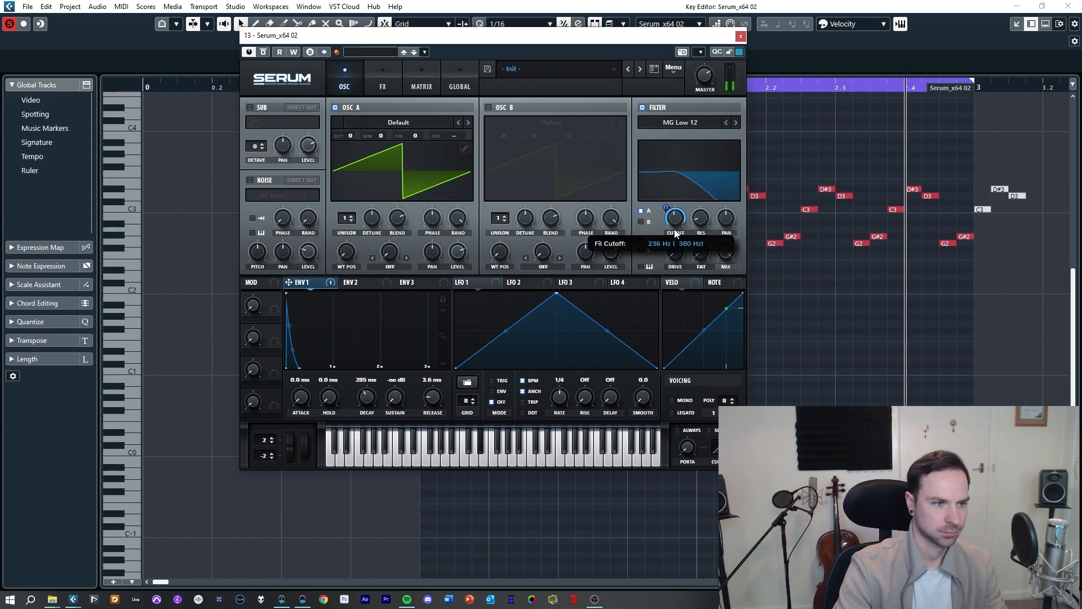
drag(403, 479, 388, 442)
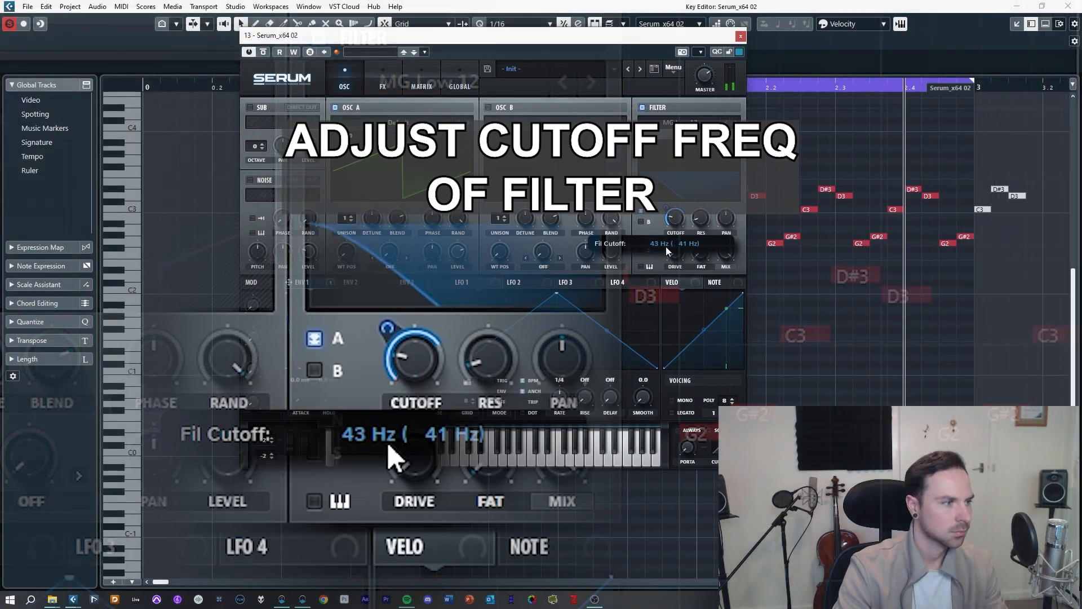
Step: On the FX page, switch the Compressor to Multiband mode and raise the Delay mix
click(382, 85)
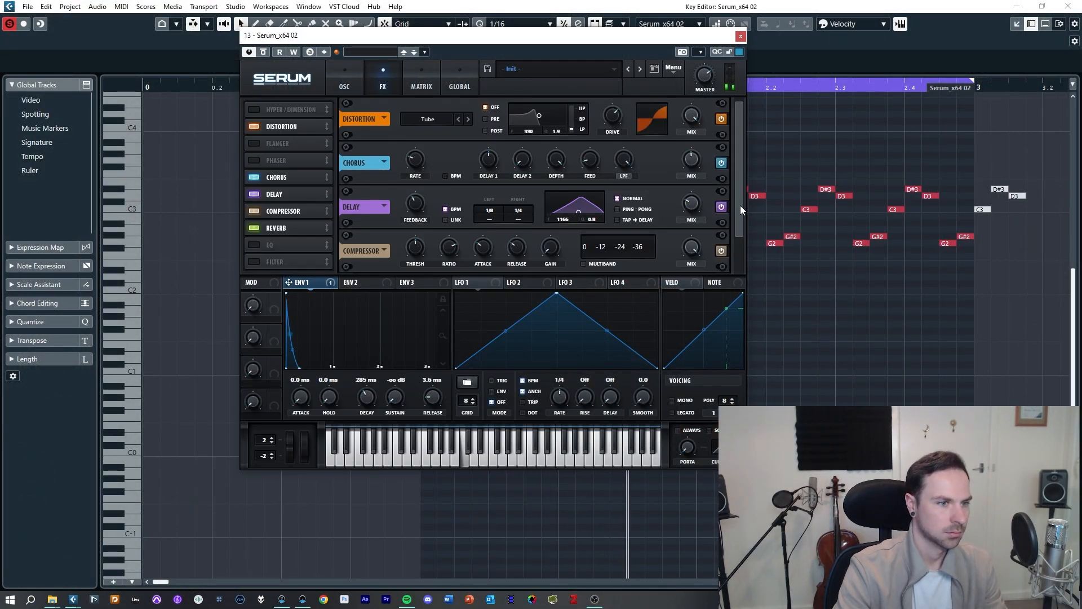
scroll(698, 177, down, 3)
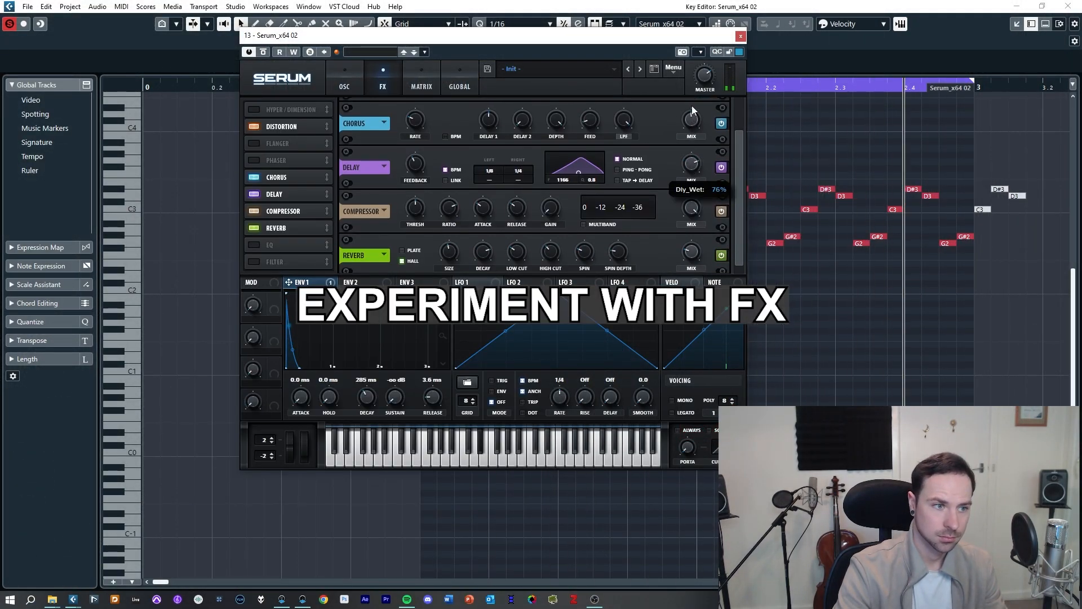
click(584, 224)
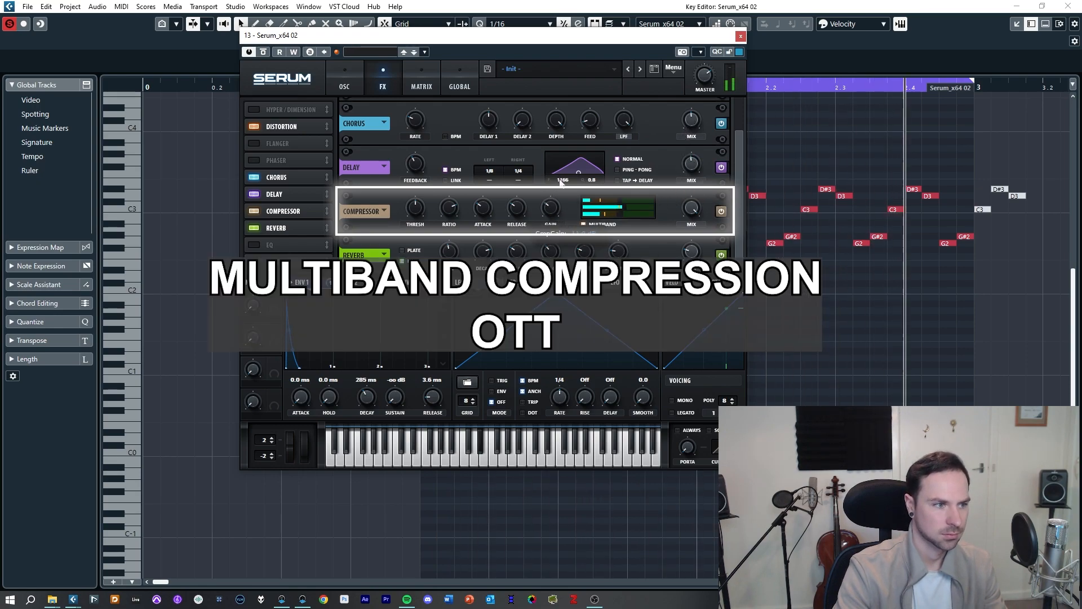
drag(696, 161, 688, 141)
Step: Nudge the filter cutoff slightly on the oscillator page
click(344, 82)
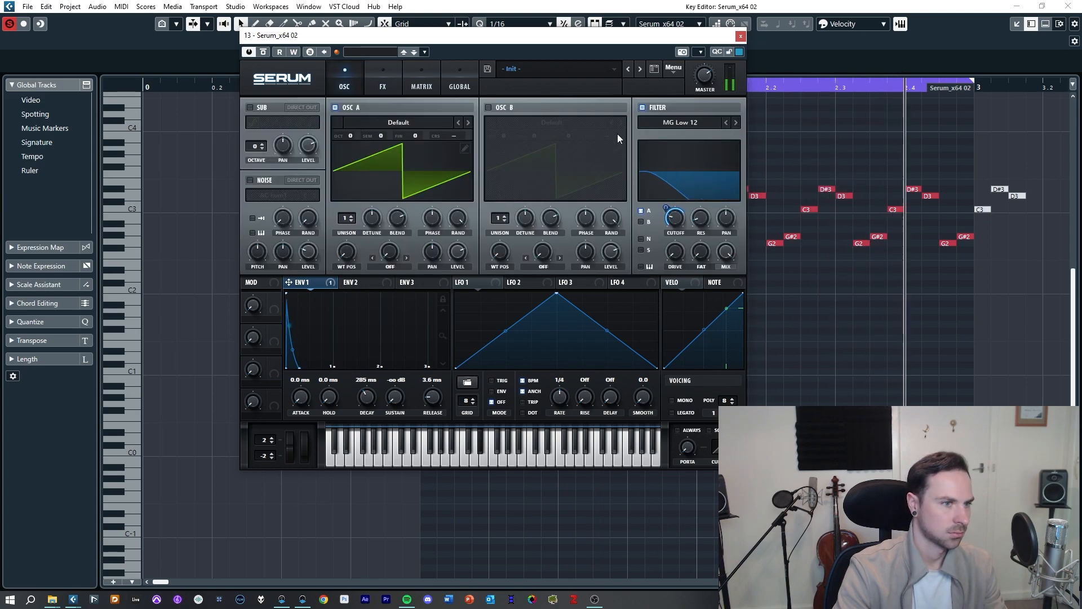
mouse_move(681, 219)
mouse_down()
mouse_move(688, 166)
mouse_move(670, 219)
mouse_up()
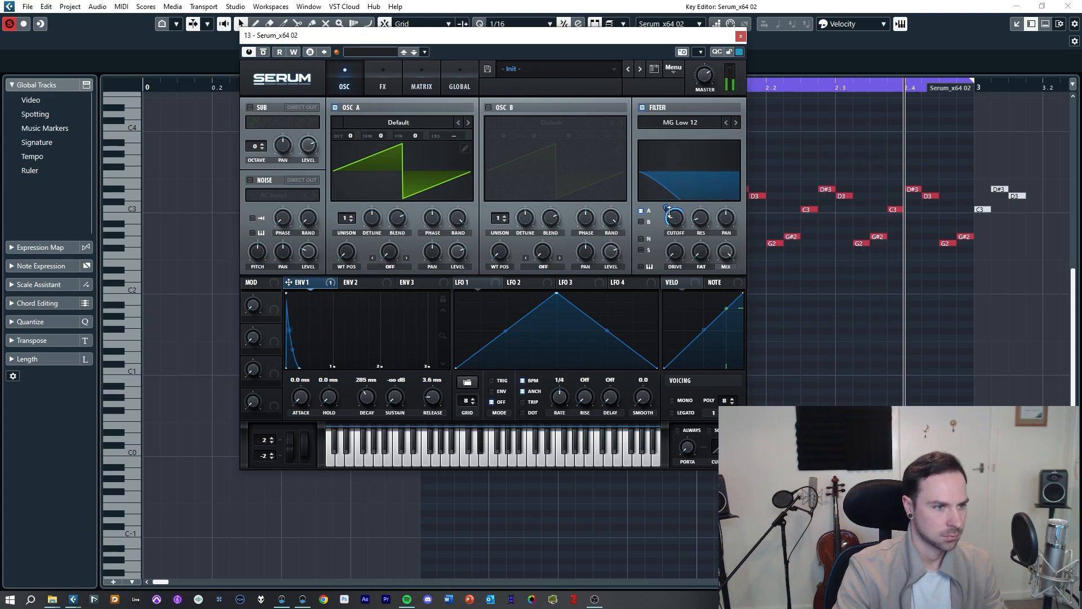
Step: Rebalance the effect mix knobs on the FX page, bringing the Reverb mix to about 55%
click(394, 84)
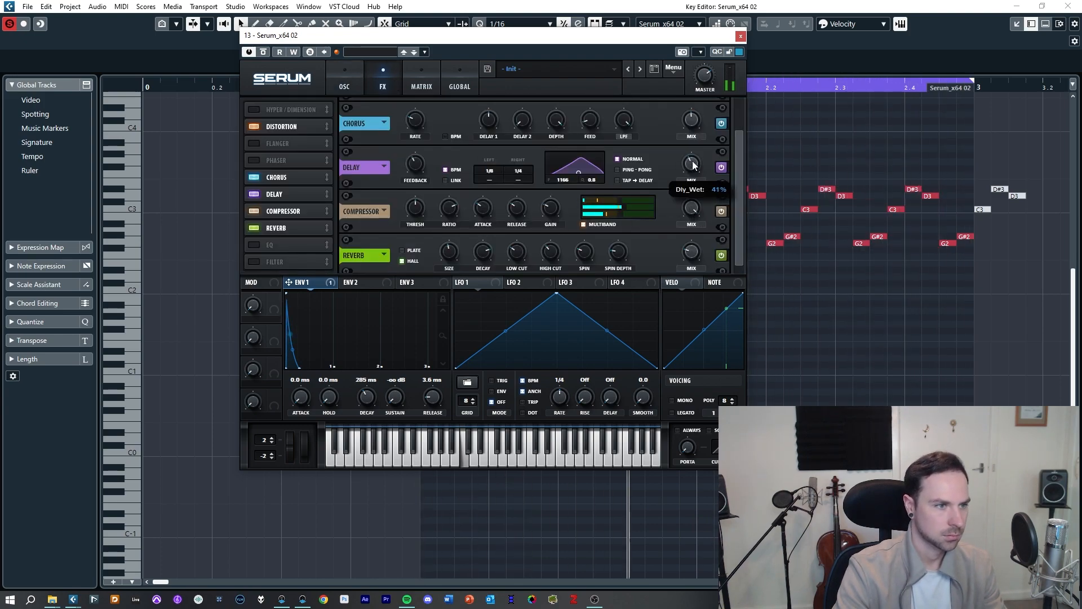
drag(692, 132, 681, 159)
mouse_move(693, 254)
mouse_down()
mouse_move(677, 263)
mouse_move(676, 252)
mouse_up()
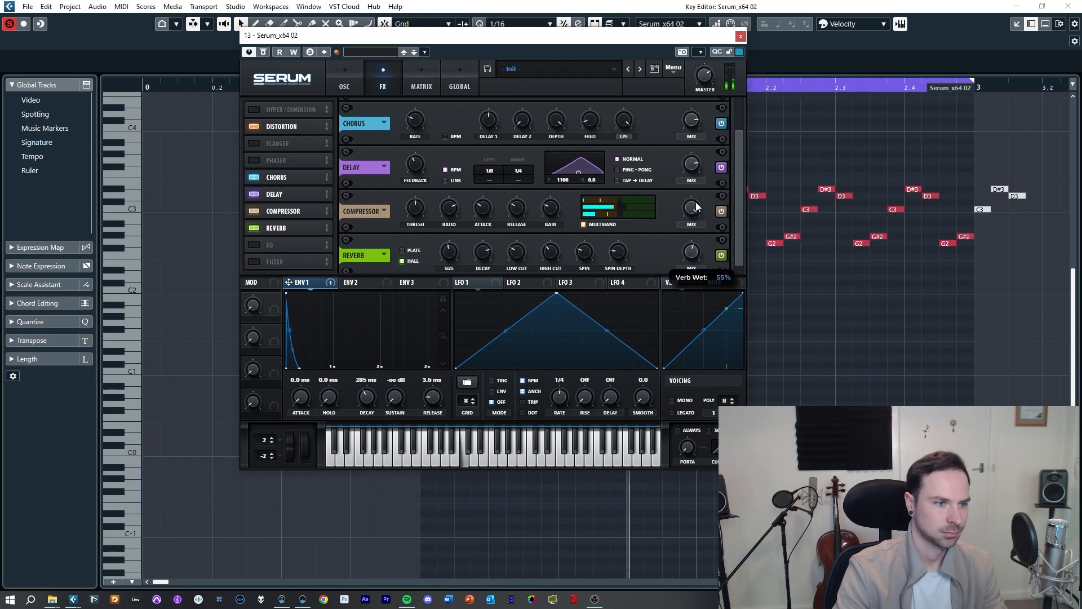
drag(694, 195, 679, 139)
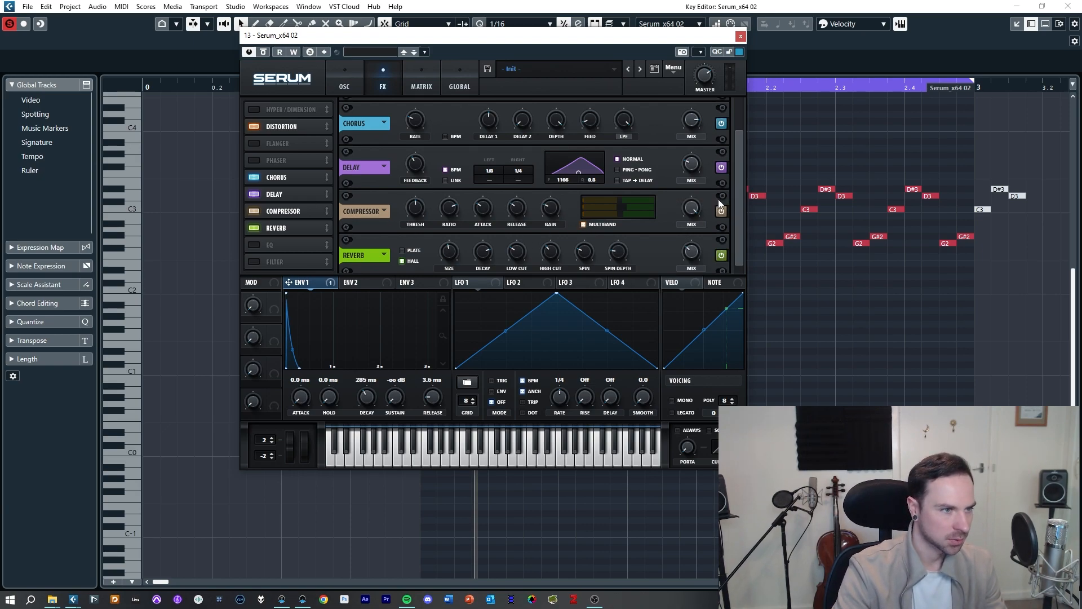
Step: Raise the filter cutoff slightly
scroll(739, 147, up, 1)
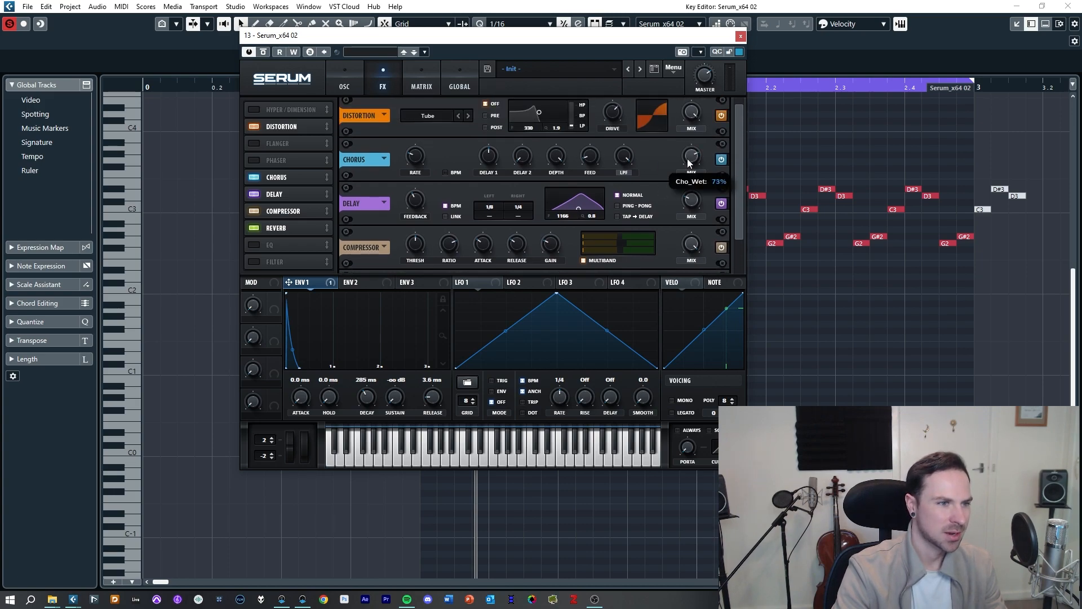
scroll(731, 171, down, 1)
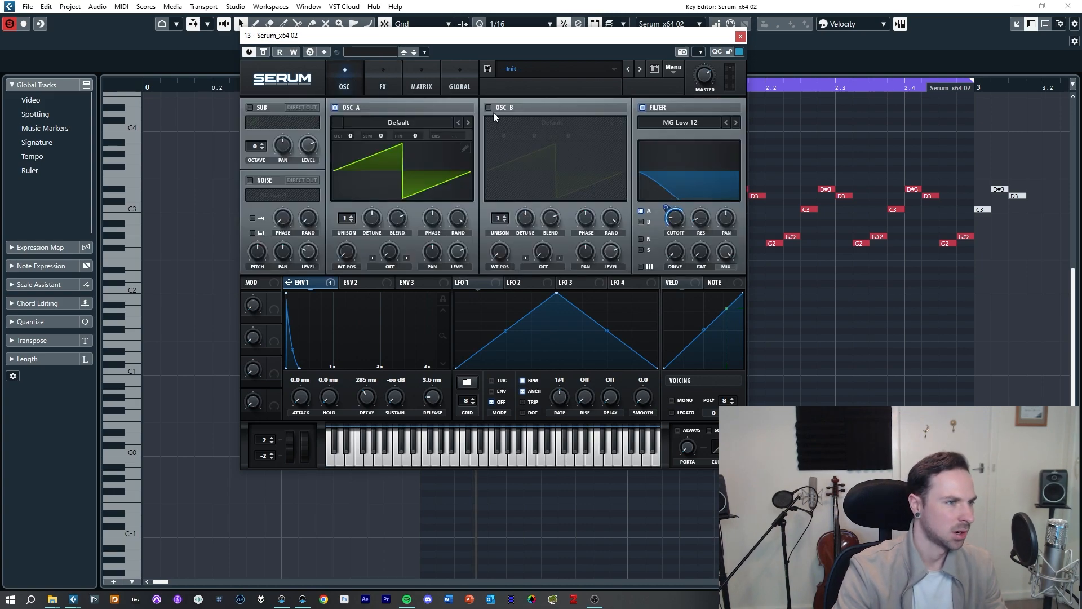
drag(679, 221, 682, 198)
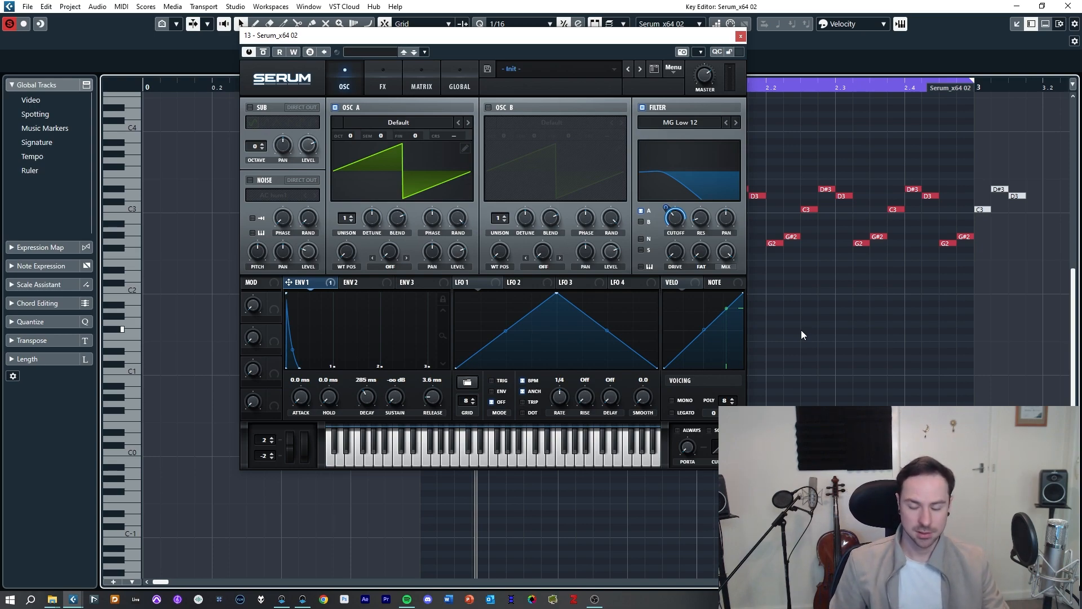
scroll(875, 311, right, 2)
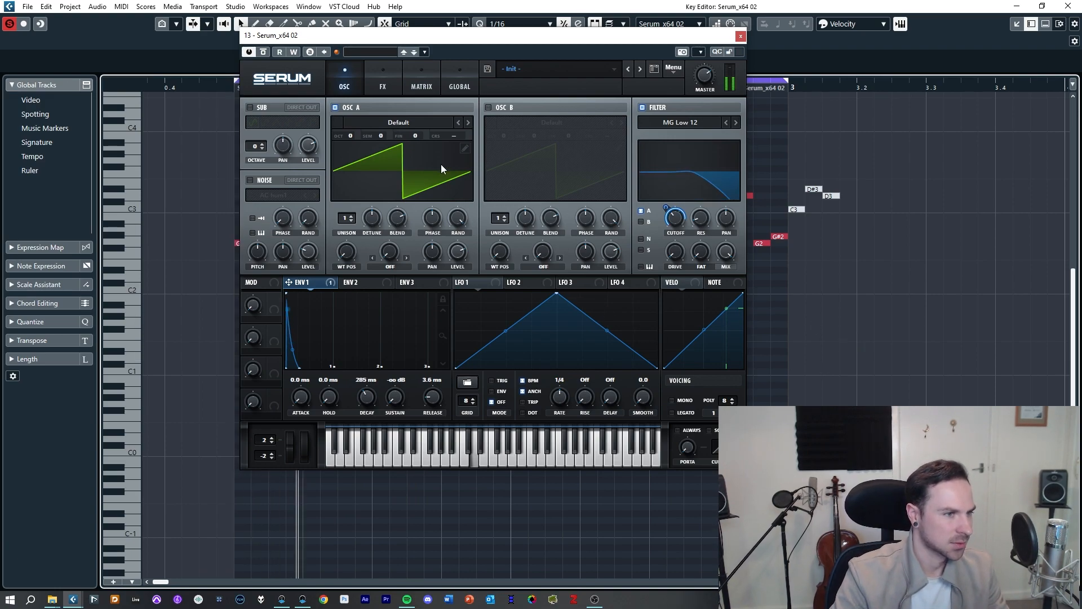
Step: Lower the filter cutoff and assign Macro 1 to modulate it, sweeping the macro to audition the effect
drag(676, 219, 675, 246)
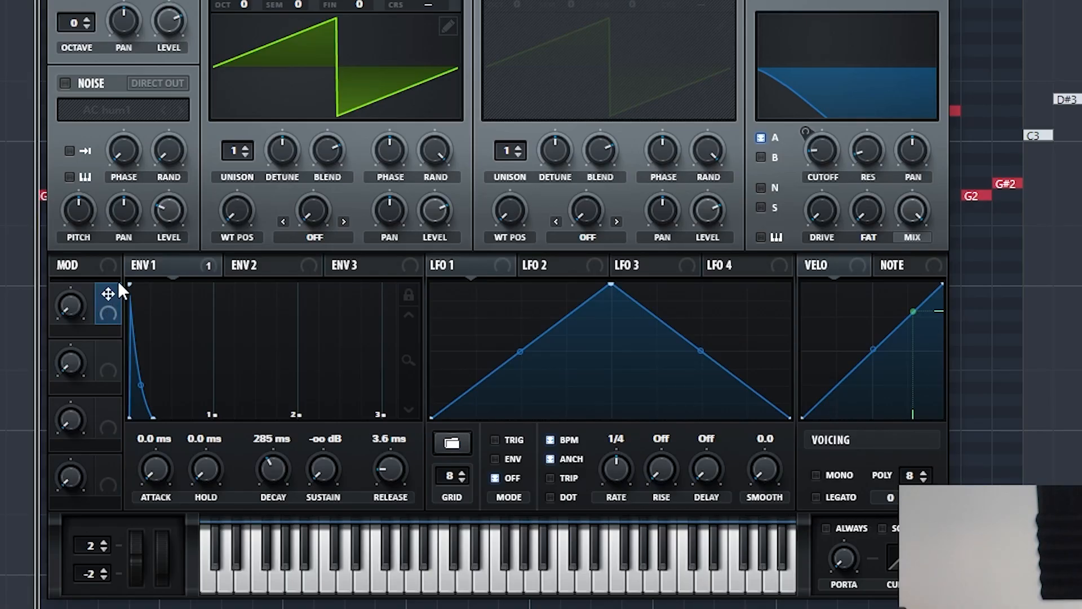
drag(108, 297, 819, 153)
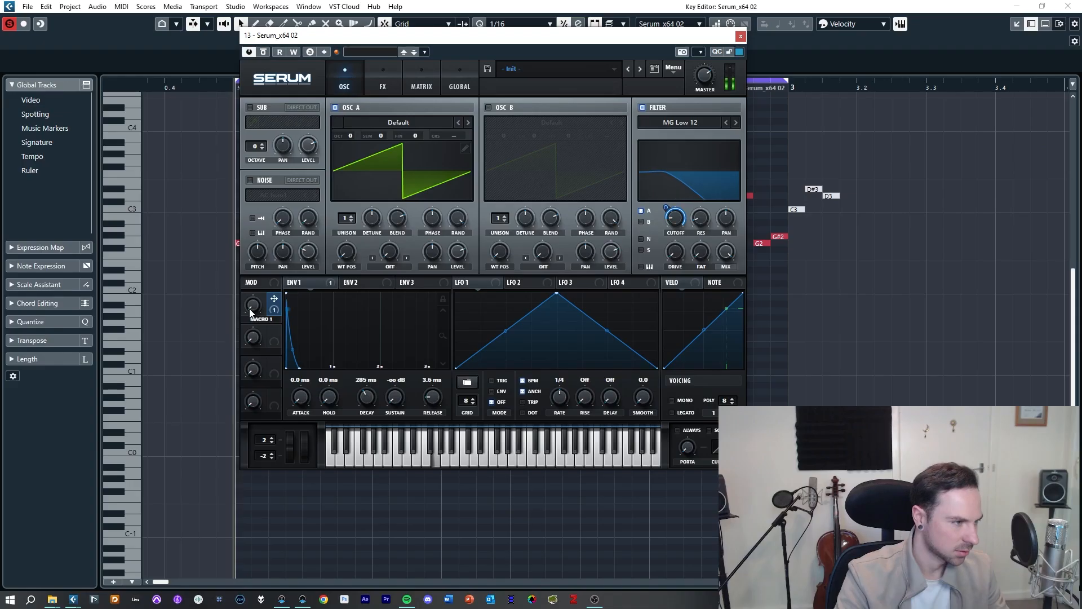
drag(83, 317, 75, 103)
drag(256, 192, 262, 357)
key(space)
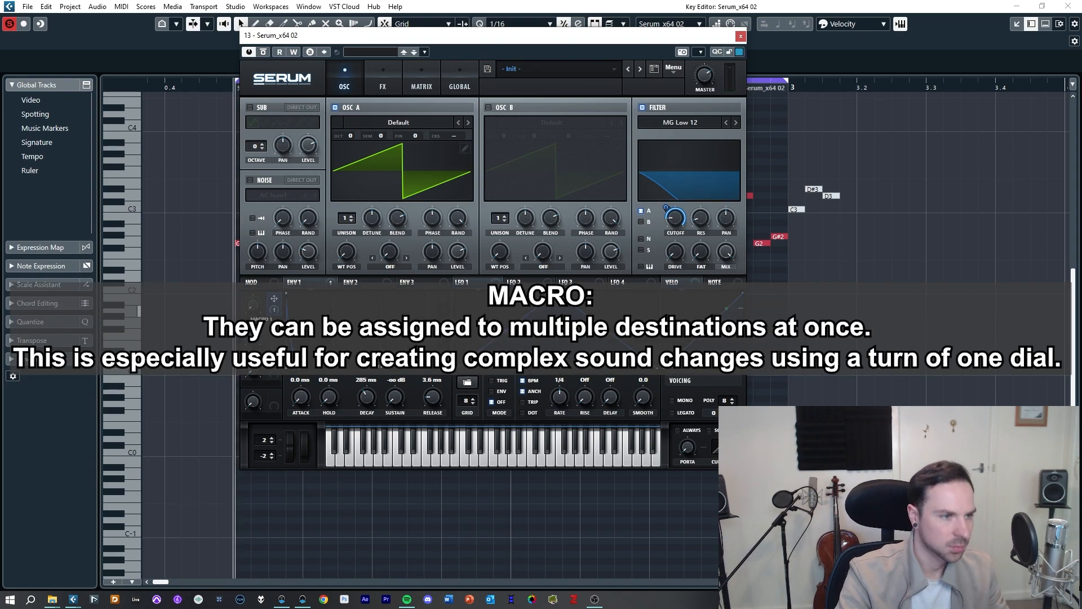
mouse_move(679, 207)
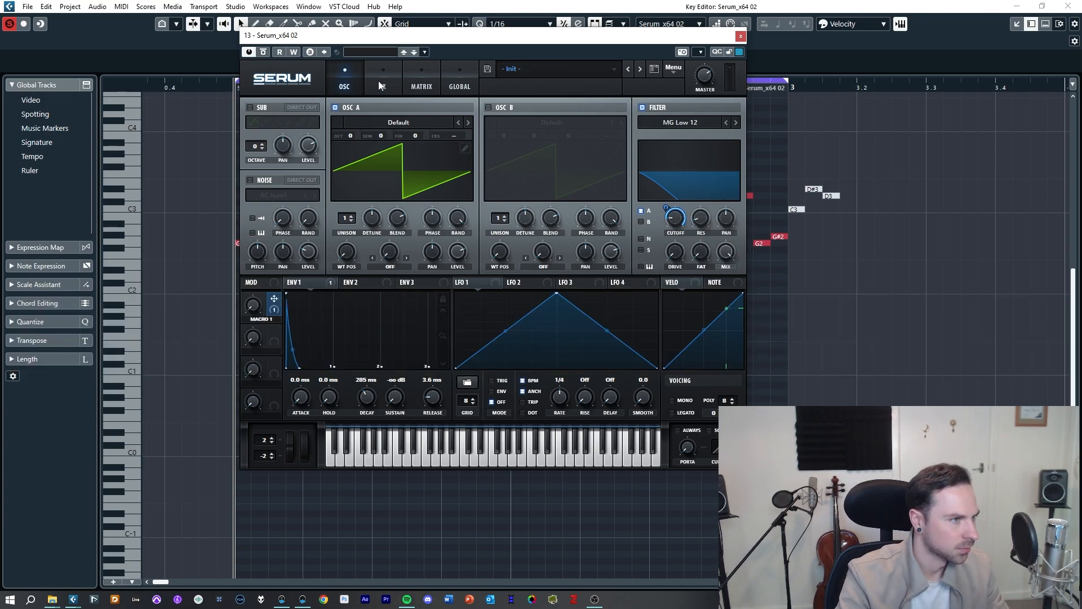
Step: On the FX page, rename Macro 1 as Filter
click(382, 84)
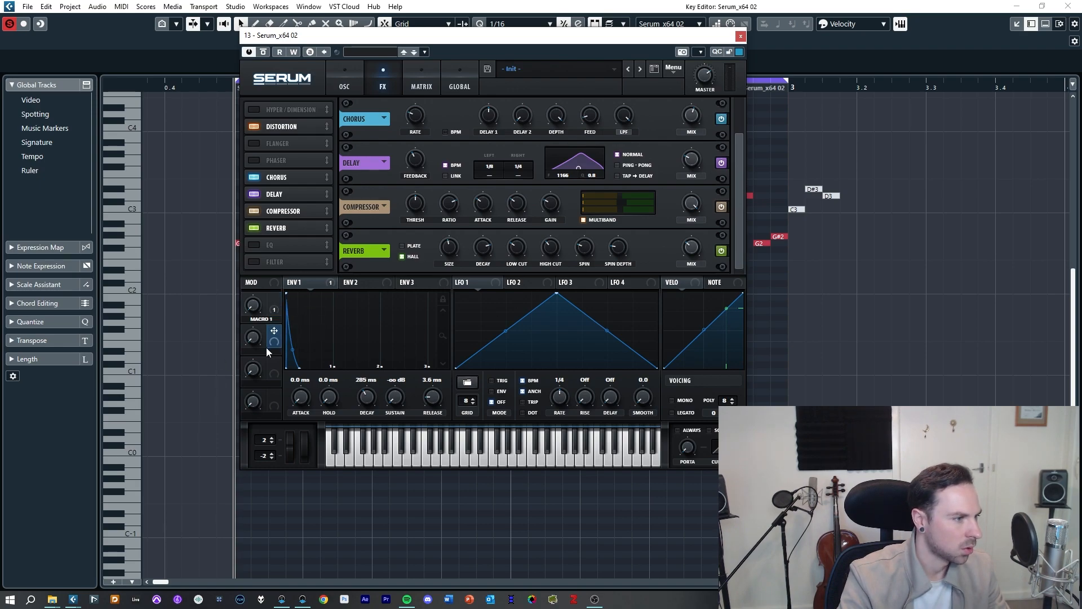
double_click(261, 319)
text(Filter)
key(Return)
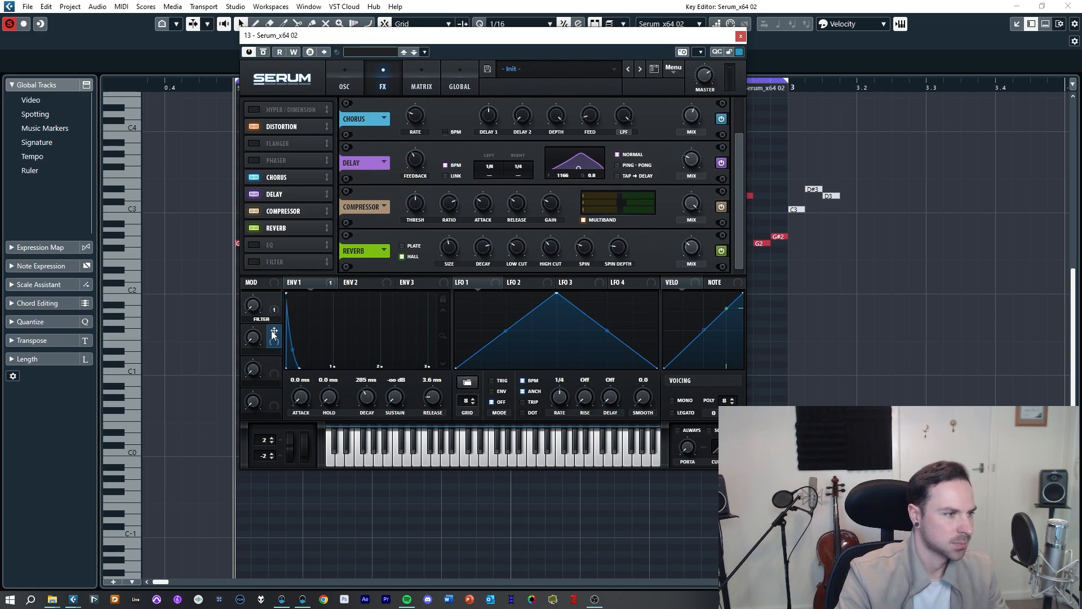
Step: Map Macro 2 to the Delay mix and Macro 3 to the Reverb mix, labelling Macro 3 Reverb
drag(272, 334, 673, 297)
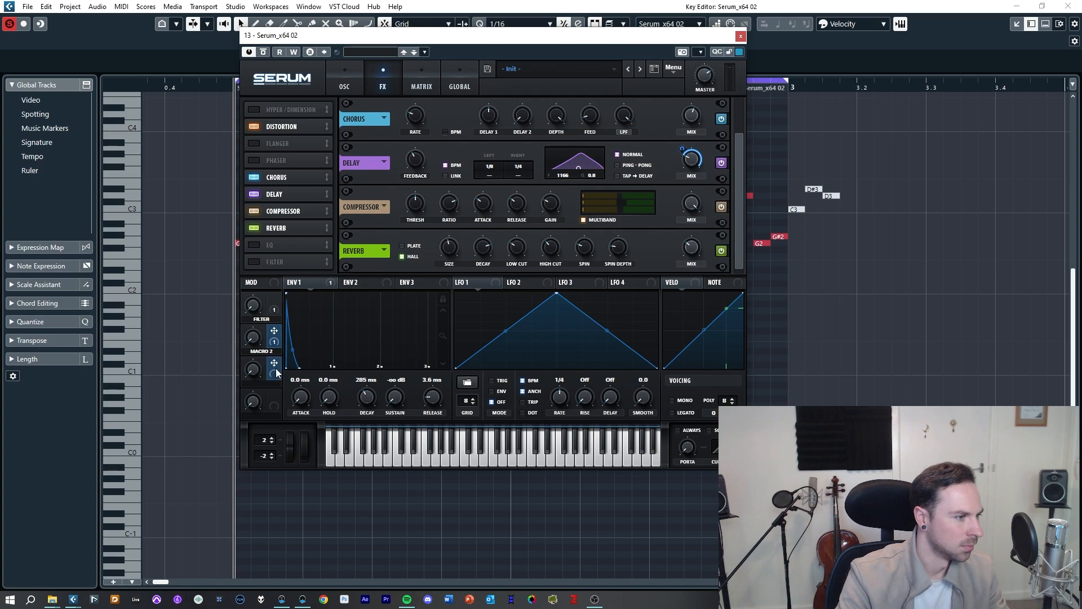
drag(709, 235, 692, 247)
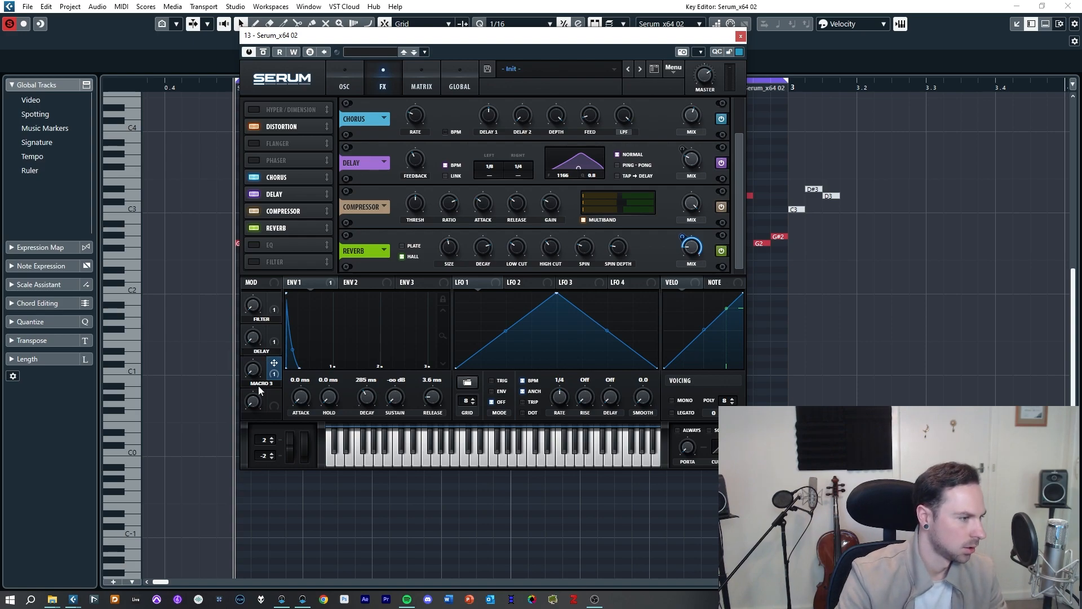
text(Re)
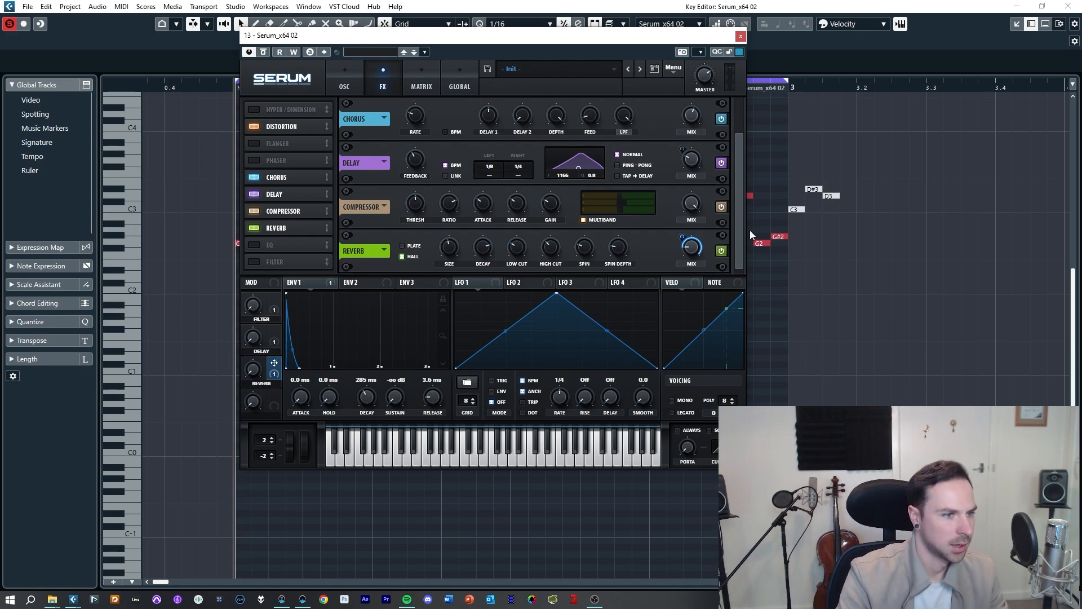
Step: Rename Macro 4 as Chorus and also map it to the Chorus feedback
scroll(741, 194, up, 2)
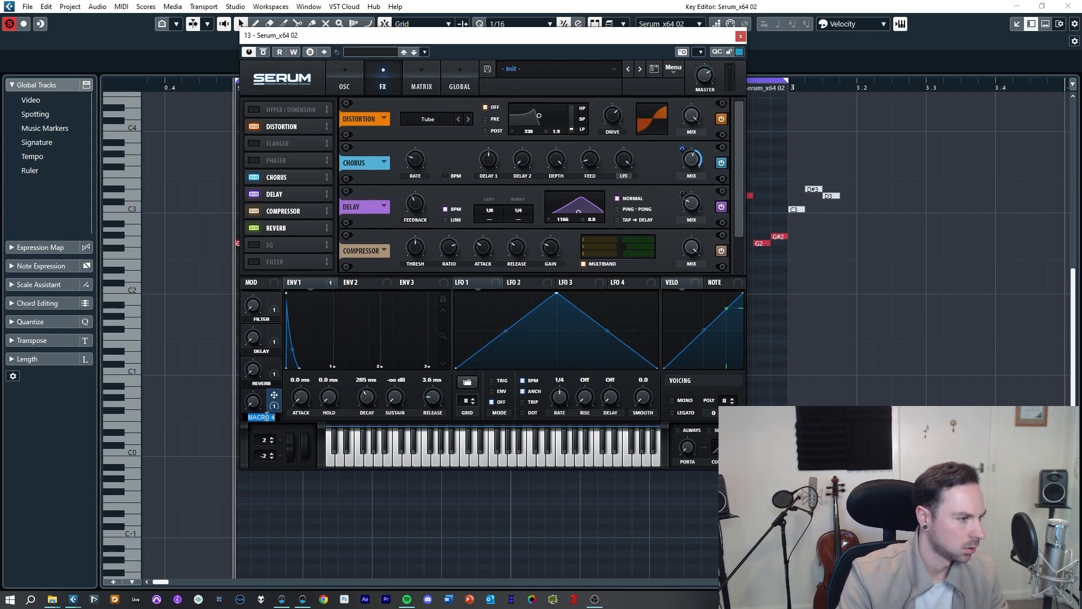
text(Chorus)
key(Return)
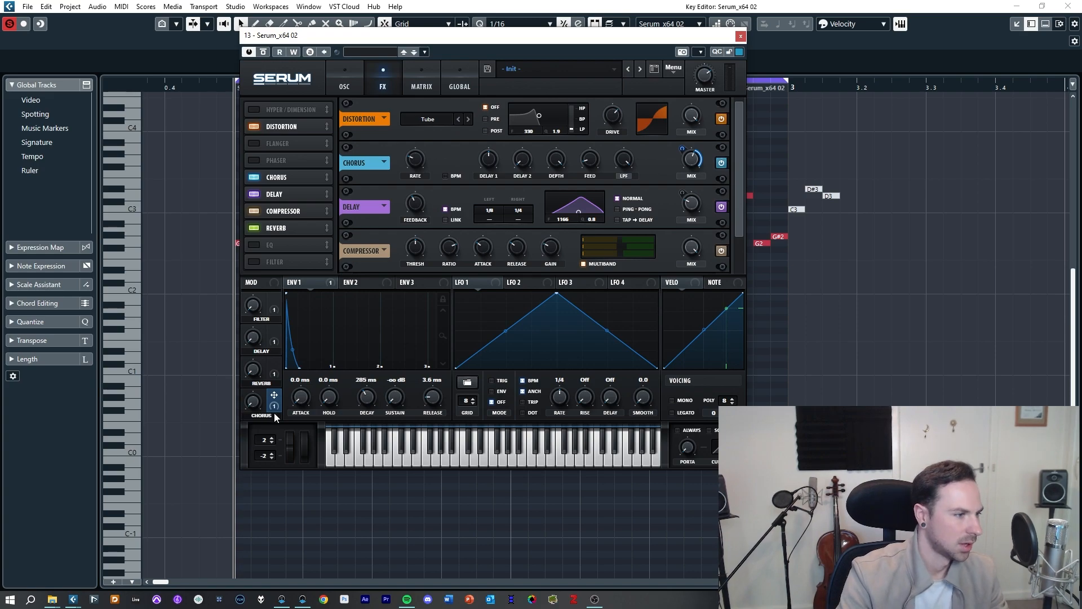
drag(430, 165, 591, 160)
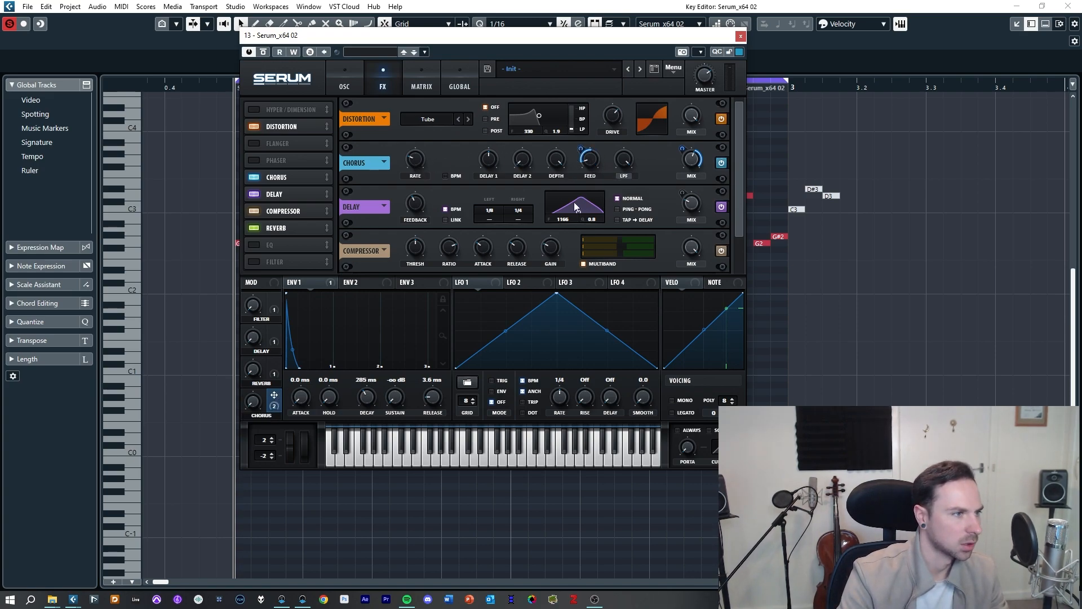
Step: Close the Key Editor and move the Serum window aside in the project view
click(345, 85)
drag(670, 36, 805, 42)
click(246, 346)
key(Return)
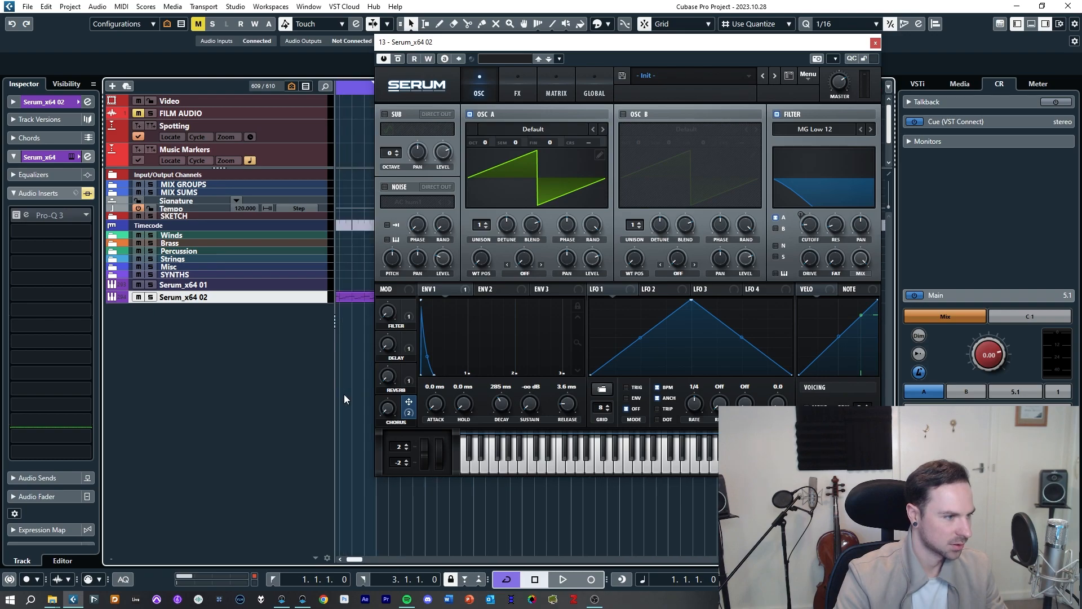
drag(472, 49, 597, 23)
scroll(442, 345, down, 4)
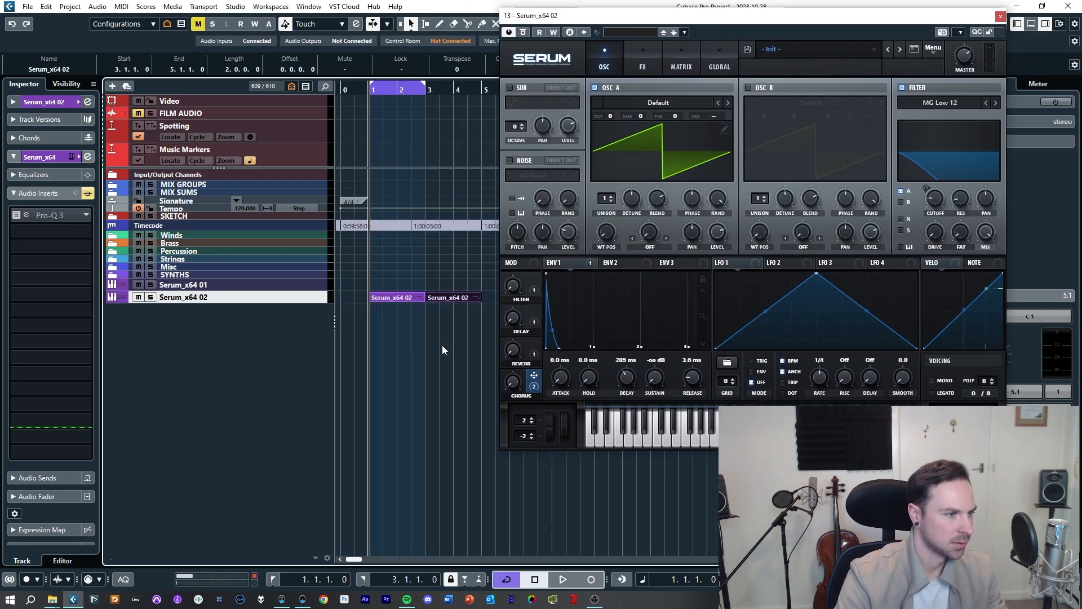
Step: Duplicate the Serum_x64 02 MIDI part to fill eight bars and start playback
key(ctrl+d)
key(ctrl+d)
click(438, 347)
drag(377, 317, 480, 291)
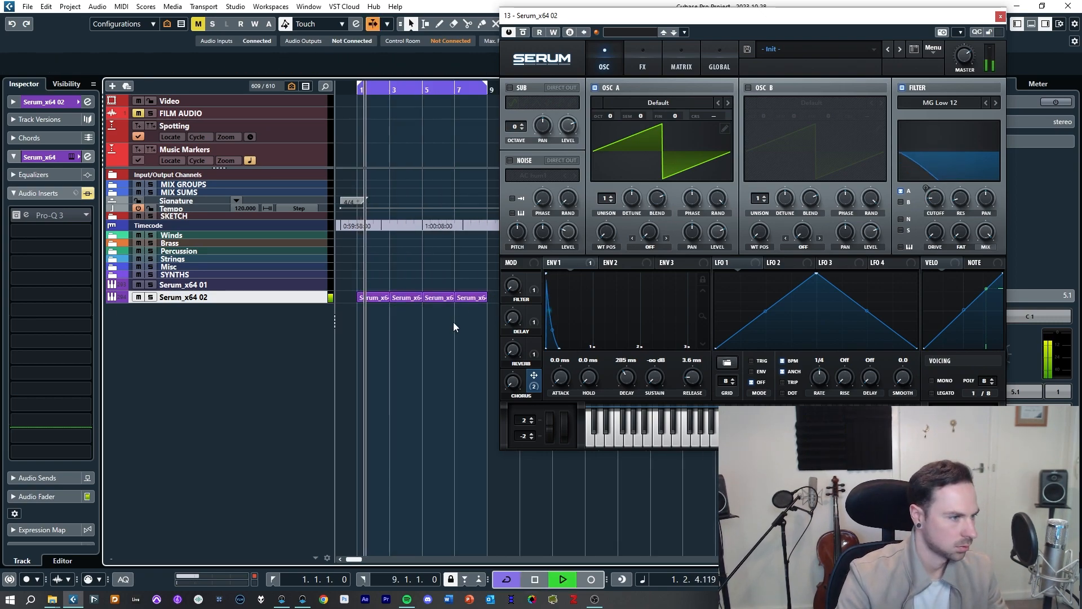
key(space)
Step: Enable automation write on Serum, touch all four macro knobs to create their lanes, then close the plugin
click(554, 32)
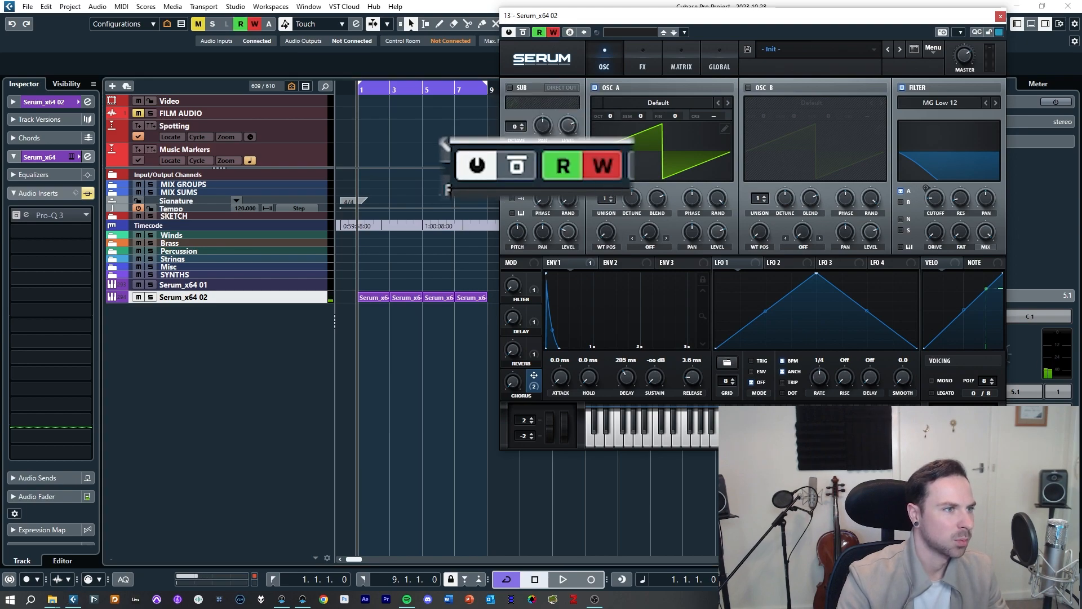
click(513, 290)
click(511, 321)
click(512, 353)
click(511, 386)
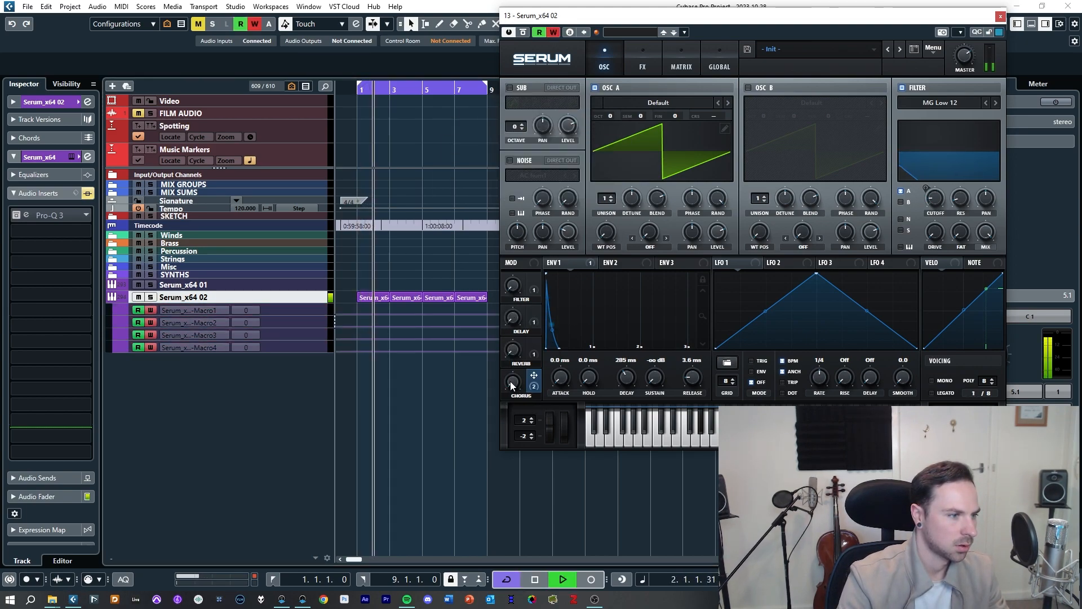
key(space)
click(1001, 16)
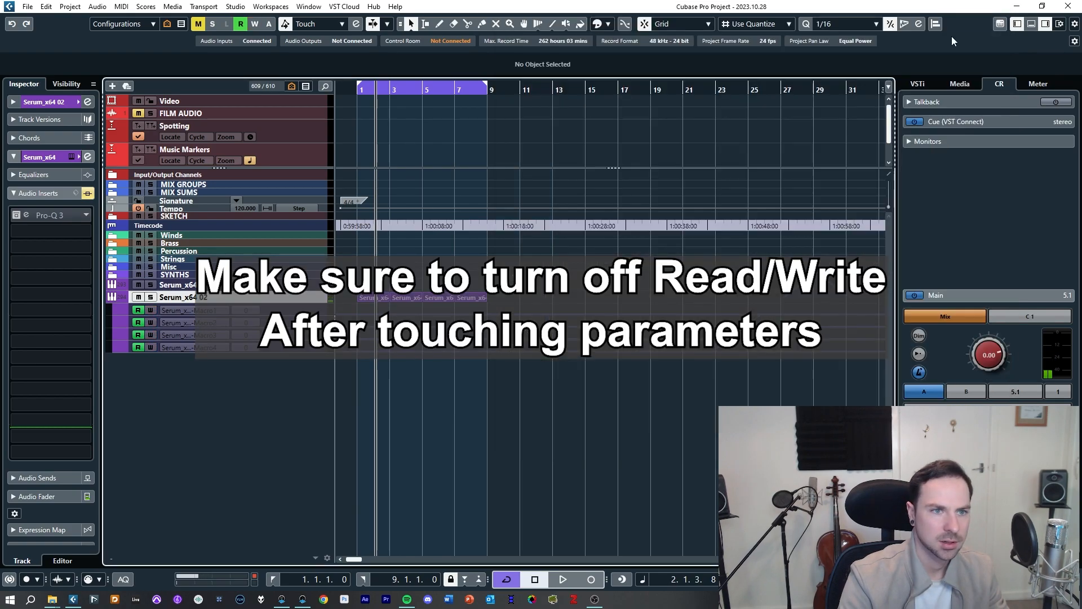
Step: Enlarge the tracks and draw an automation curve for Macro 1 across the eight bars
key(h)
key(h)
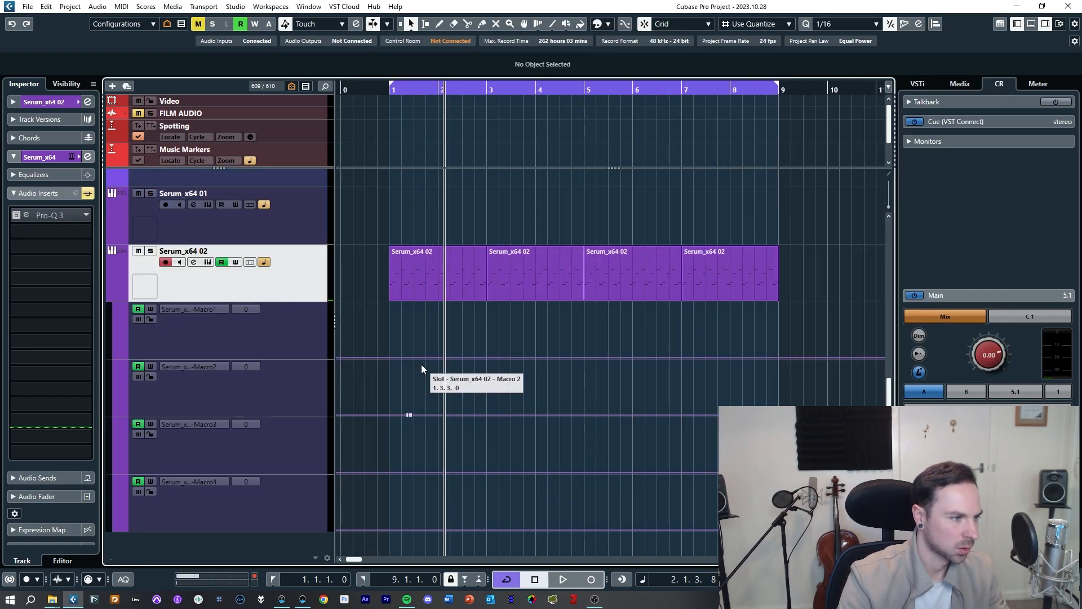
click(245, 347)
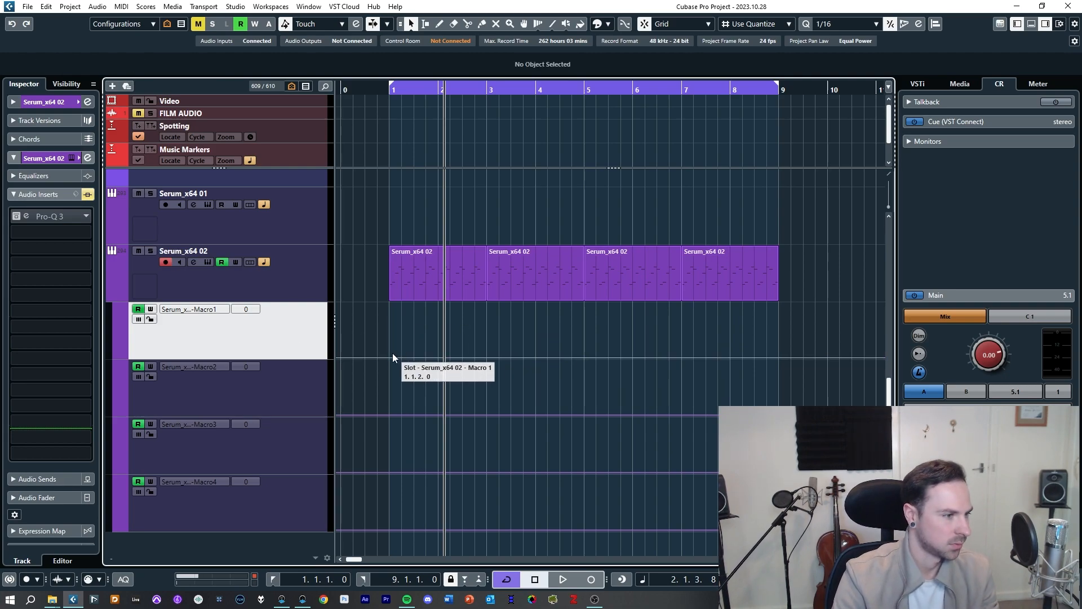
mouse_move(394, 356)
mouse_down()
mouse_move(479, 332)
mouse_move(495, 317)
mouse_move(483, 353)
mouse_move(584, 341)
mouse_move(584, 353)
mouse_move(560, 344)
mouse_move(585, 354)
mouse_move(685, 324)
mouse_move(762, 337)
mouse_move(779, 357)
mouse_up()
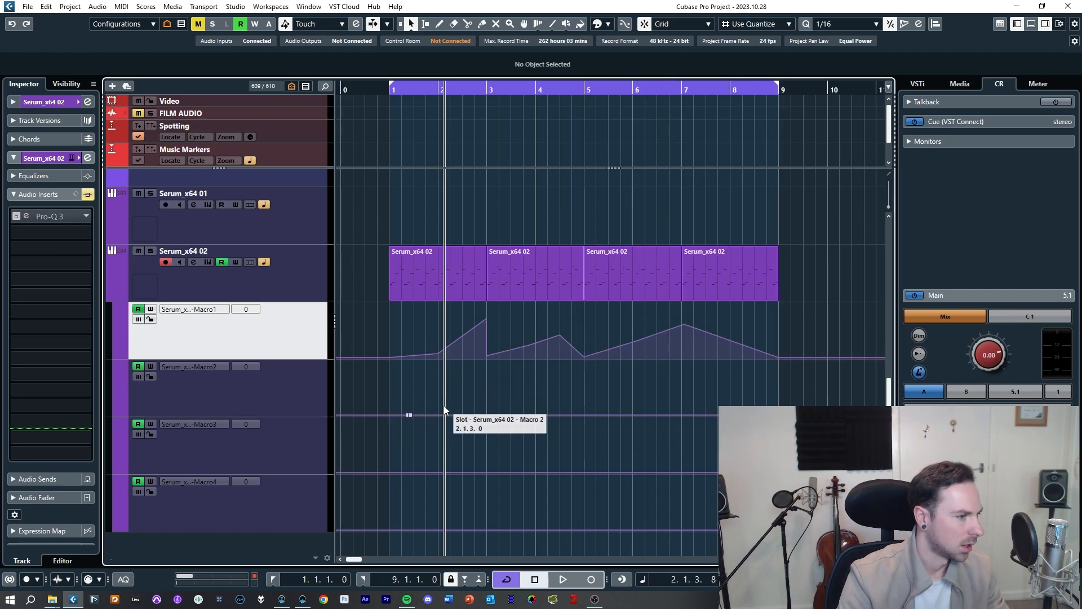
Step: Draw rising and falling automation curves for Macro 2 and Macro 3 across the part
key(space)
mouse_move(466, 413)
mouse_down()
mouse_move(485, 385)
mouse_move(509, 410)
mouse_move(555, 405)
mouse_move(566, 378)
mouse_move(587, 374)
mouse_move(642, 383)
mouse_move(682, 408)
mouse_up()
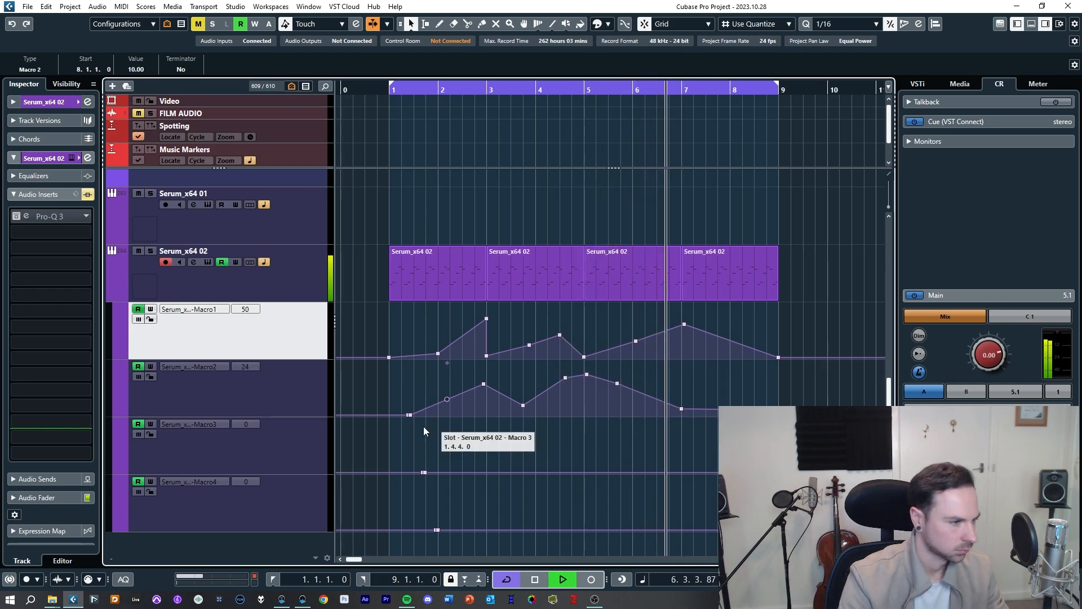
mouse_move(392, 472)
mouse_down()
mouse_move(436, 473)
mouse_move(480, 449)
mouse_move(494, 457)
mouse_move(489, 472)
mouse_move(481, 450)
mouse_move(536, 467)
mouse_move(581, 457)
mouse_move(587, 469)
mouse_move(621, 466)
mouse_move(651, 456)
mouse_move(654, 430)
mouse_move(665, 451)
mouse_move(680, 429)
mouse_move(682, 443)
mouse_up()
click(778, 465)
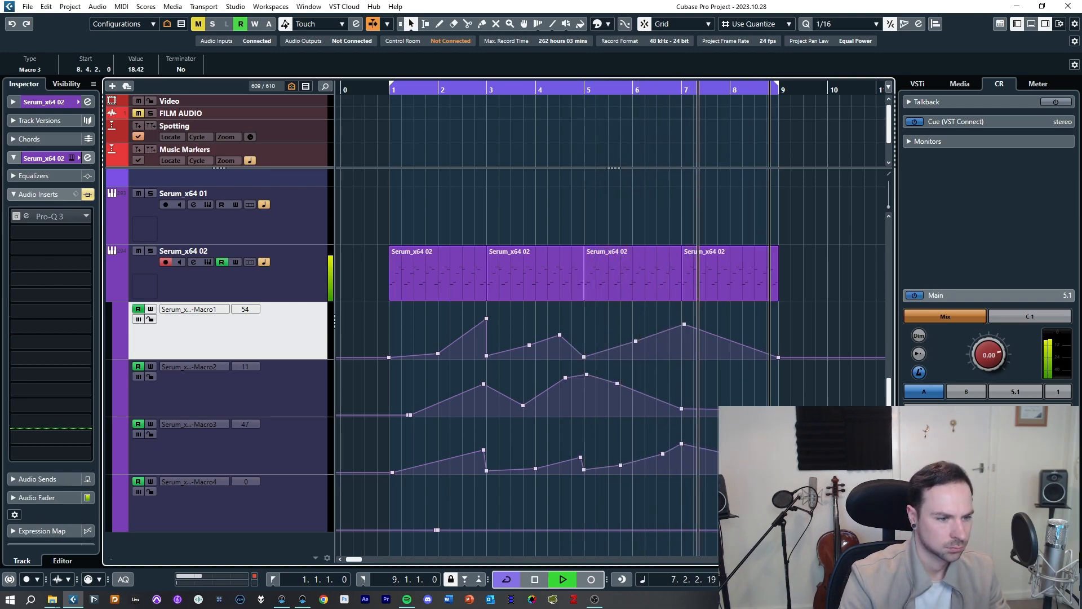
drag(779, 464, 779, 465)
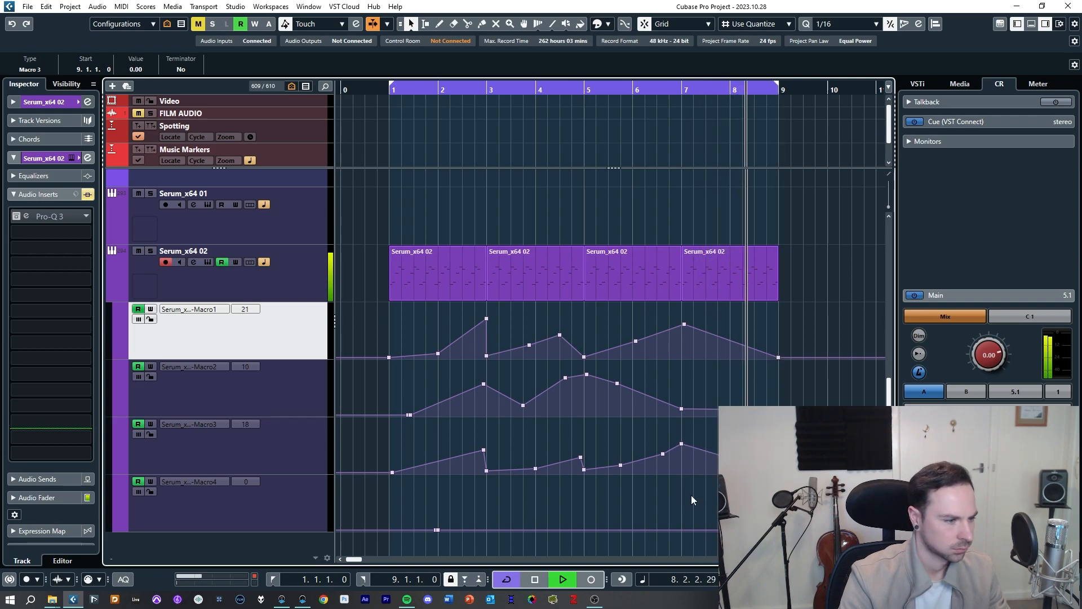
Step: Replace the Macro 4 automation points with a curve of three peaks across the bars
mouse_move(427, 521)
mouse_down()
mouse_move(458, 541)
mouse_move(487, 510)
mouse_up()
key(Delete)
click(438, 530)
click(536, 530)
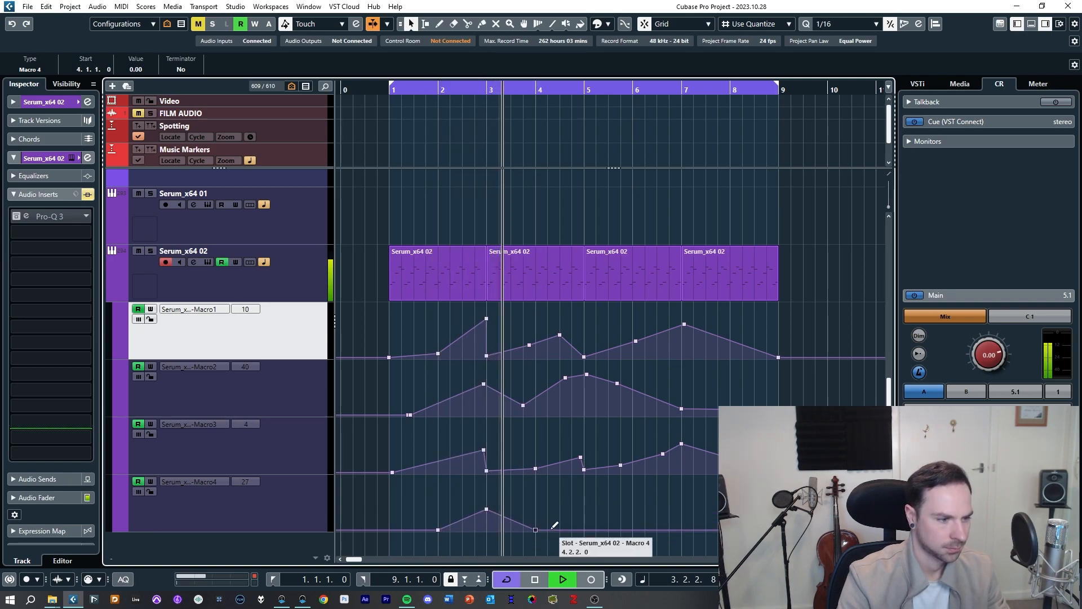
drag(580, 530, 584, 507)
drag(652, 515, 683, 530)
click(641, 498)
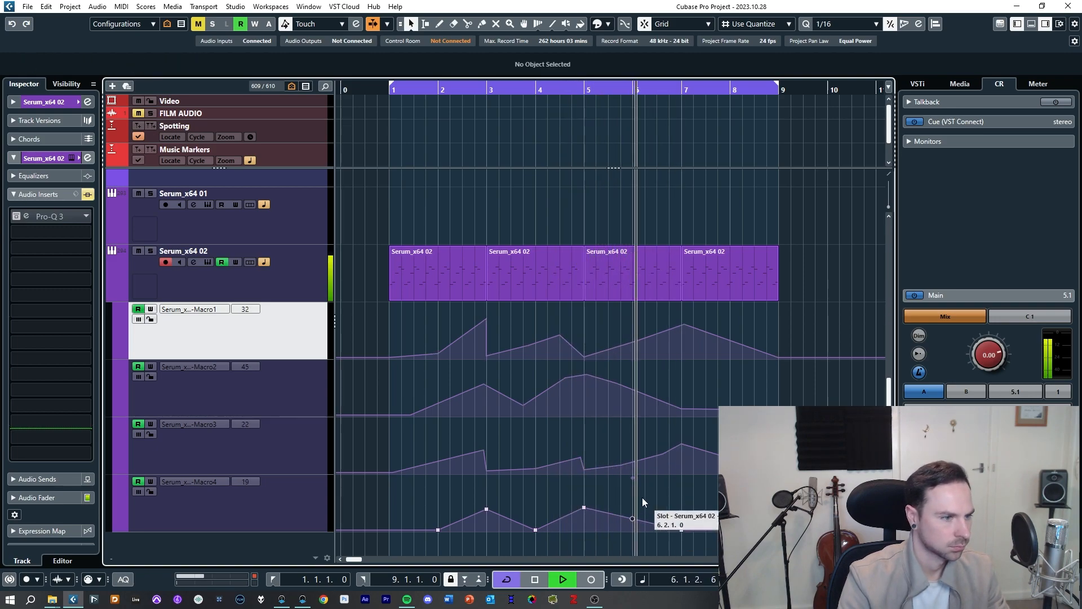
Step: Create an empty MIDI part from bar 1 to bar 9 on the Serum_x64 01 track and open it
click(315, 281)
key(shift+g)
key(shift+g)
click(310, 336)
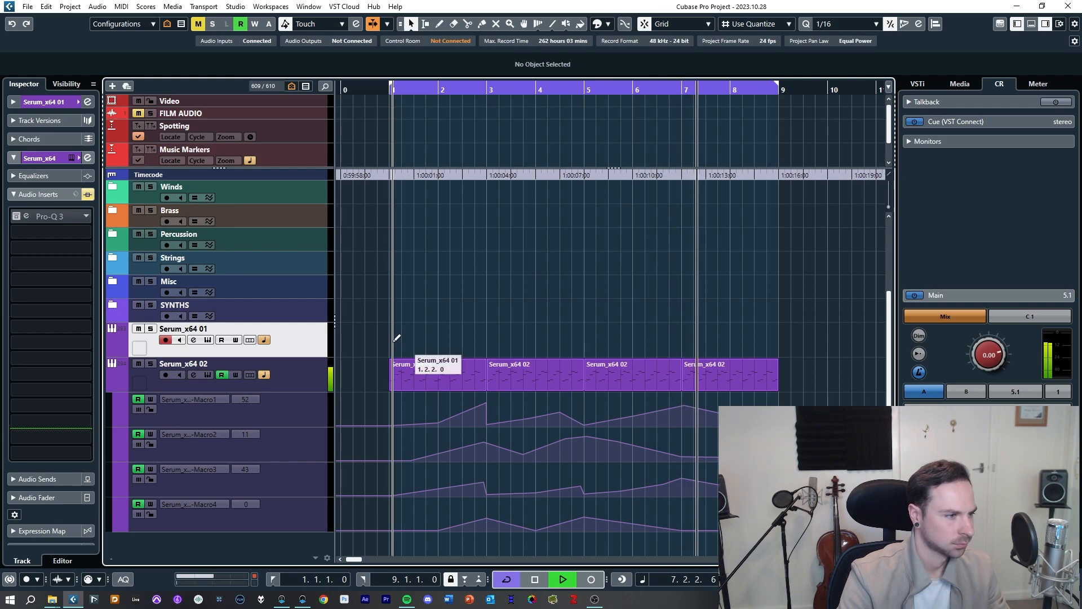
mouse_move(395, 341)
mouse_down()
mouse_move(778, 338)
mouse_move(778, 351)
mouse_up()
double_click(778, 352)
Step: Draw a four-bar note in the Key Editor and transpose it down two octaves to C1
key(alt+3)
key(g)
key(g)
key(g)
drag(248, 345, 603, 344)
key(shift+Down)
key(shift+Down)
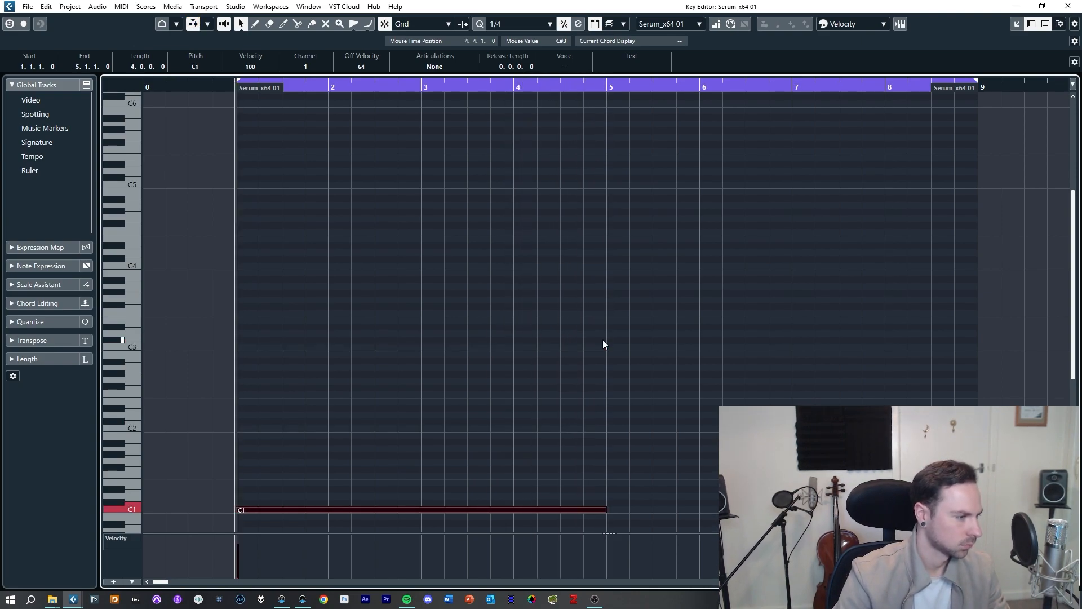
Step: Shorten the C1 note to two bars and add a two-bar copy transposed to G#1 at bar 3
scroll(631, 429, down, 2)
drag(603, 422, 417, 419)
key(ctrl+d)
key(Up)
key(Up)
key(Up)
key(Up)
key(Up)
key(Up)
key(Up)
key(Up)
key(space)
key(space)
key(space)
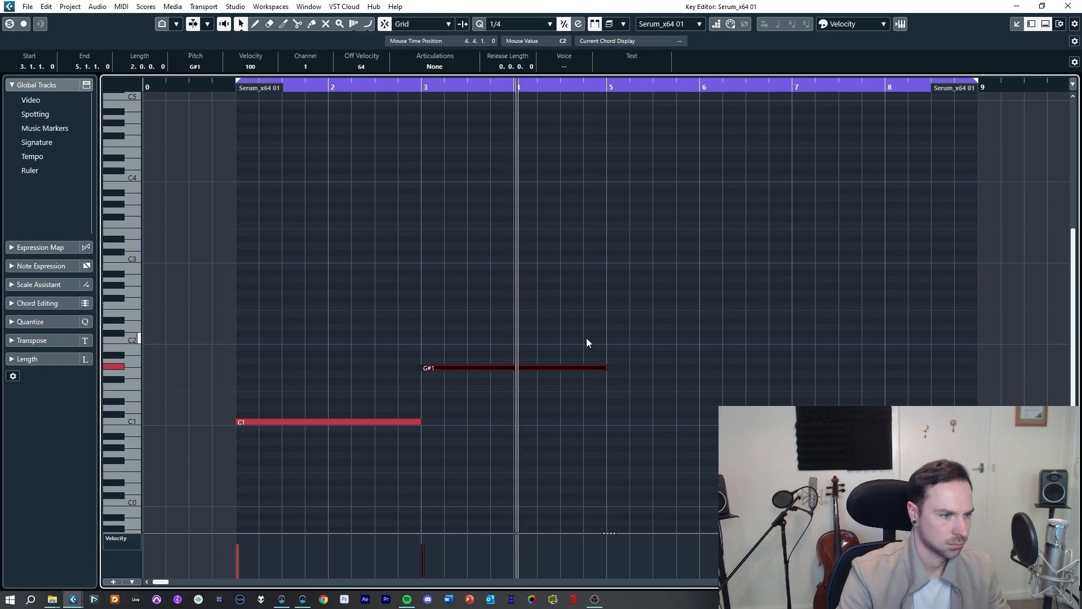
Step: Continue the bass line with one-bar notes G#1, G#0, C#1 and C1 through the remaining bars
key(alt+d)
key(shift+Down)
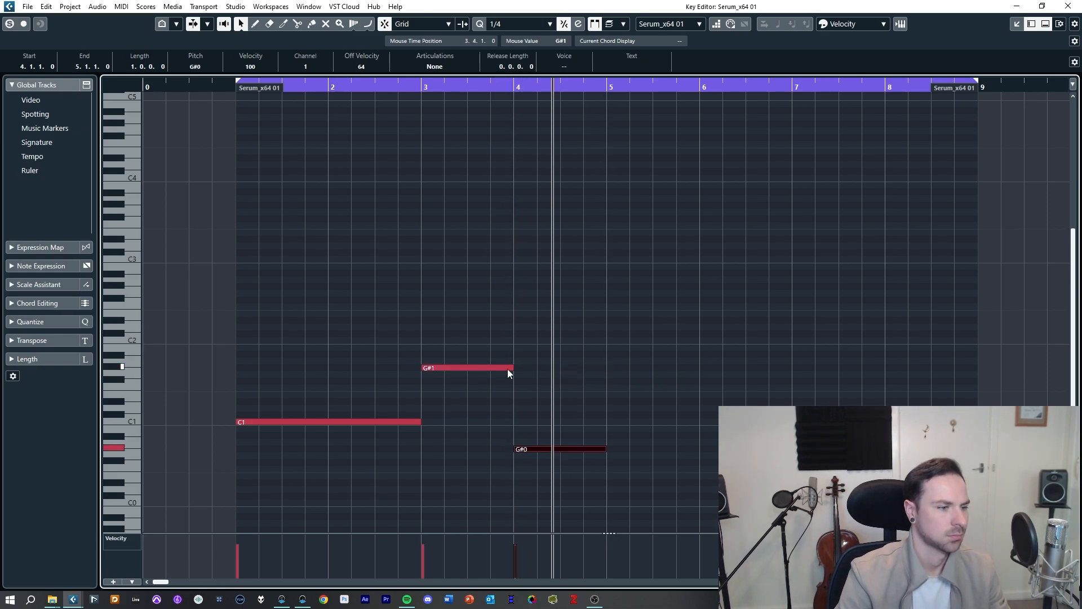
key(alt+d)
key(Up)
key(Up)
key(Up)
key(Up)
key(Up)
key(ctrl+d)
key(Down)
key(ctrl+d)
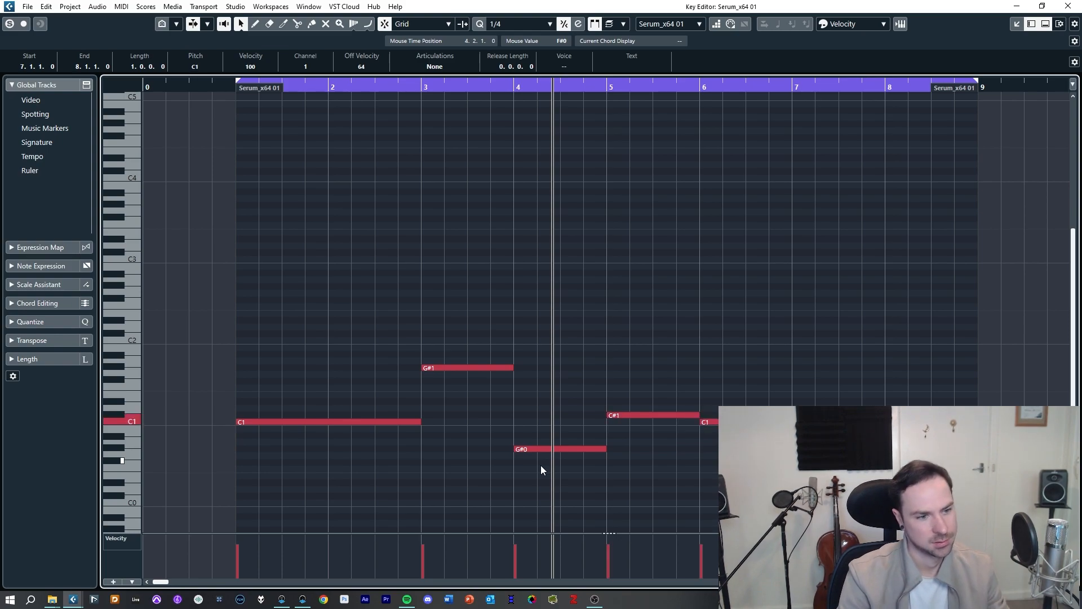
Step: Play the bass line from the start and close the Key Editor
key(KP_1)
key(space)
key(Return)
click(429, 315)
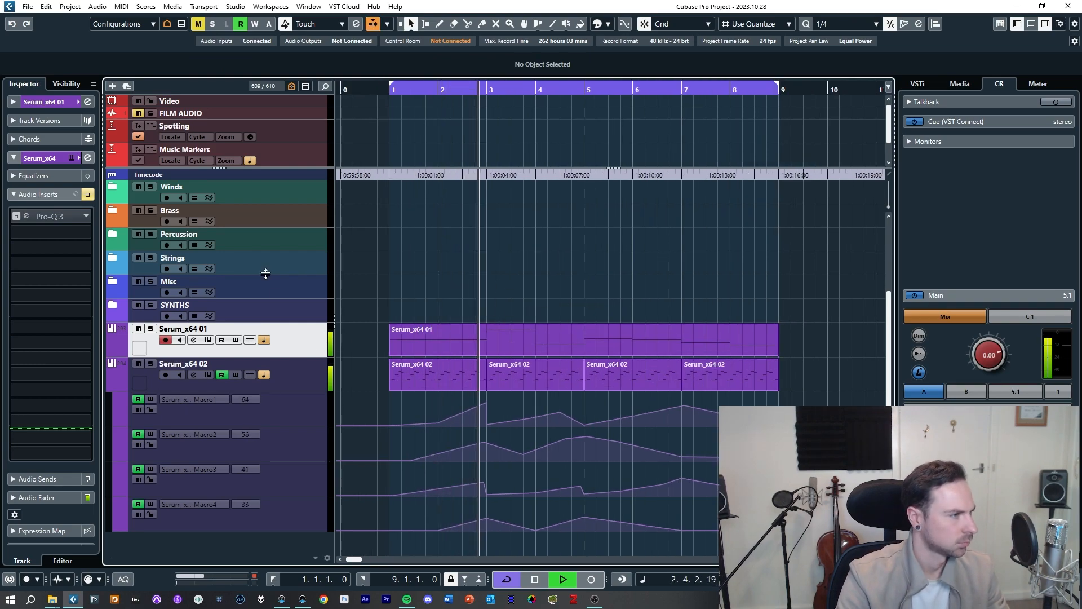
Step: Open the Serum_x64 01 instrument and touch its Comb and Verb macros to create automation lanes
key(e)
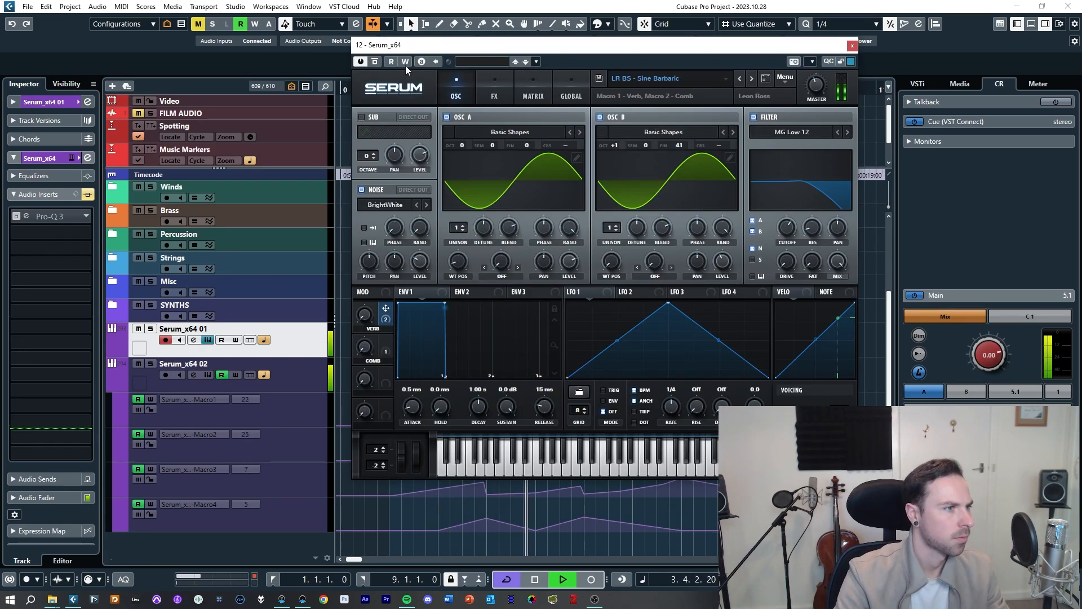
click(364, 336)
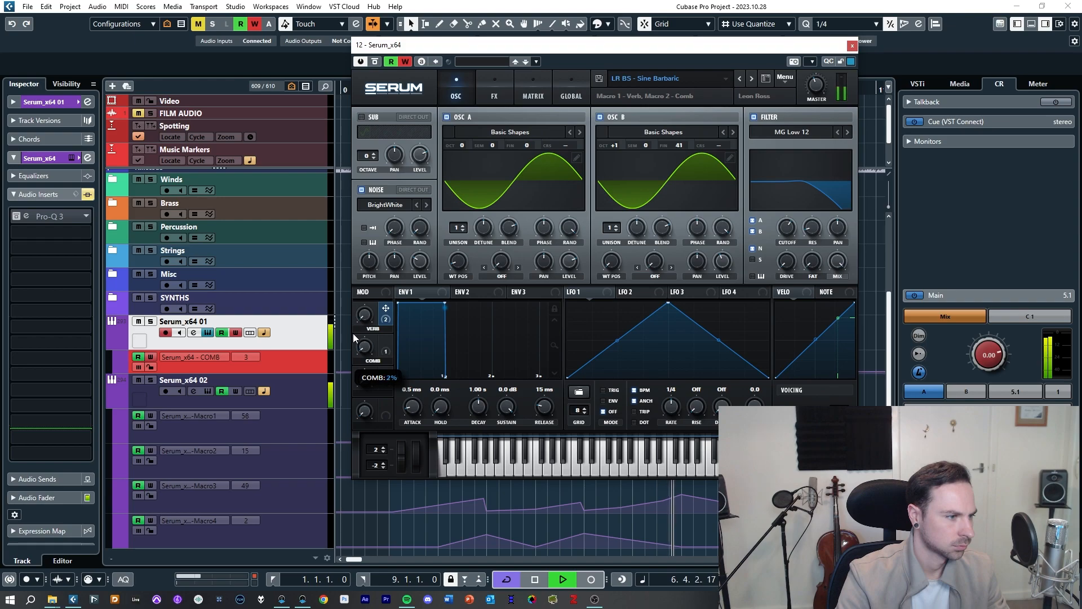
drag(353, 333, 354, 333)
click(365, 317)
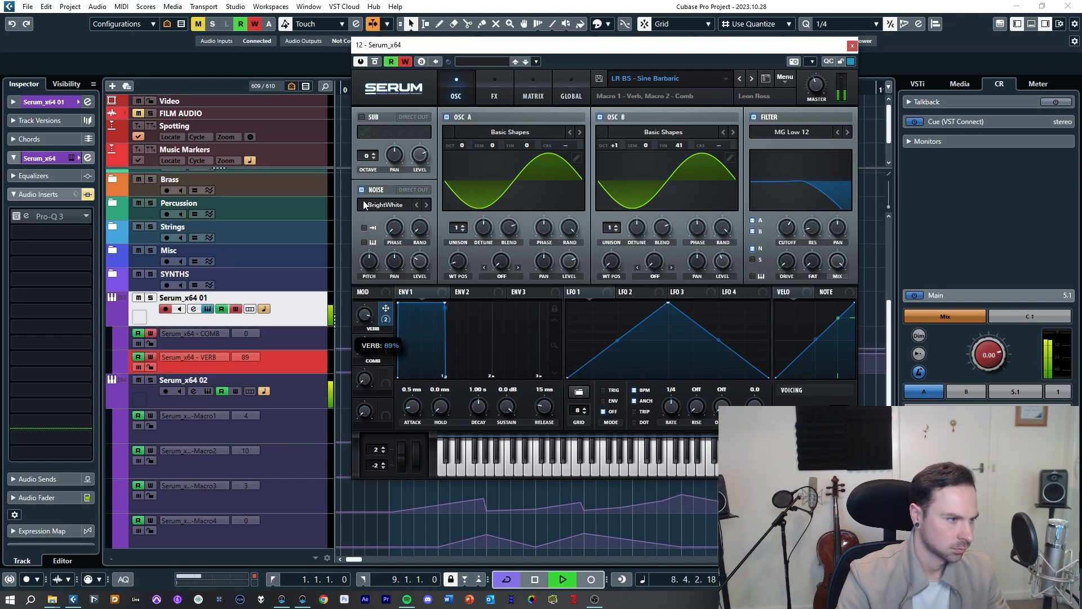
Step: Close the Serum window, open the bass part in the Key Editor, and split the opening C1 note, dropping its second bar an octave to C0
drag(365, 207, 365, 207)
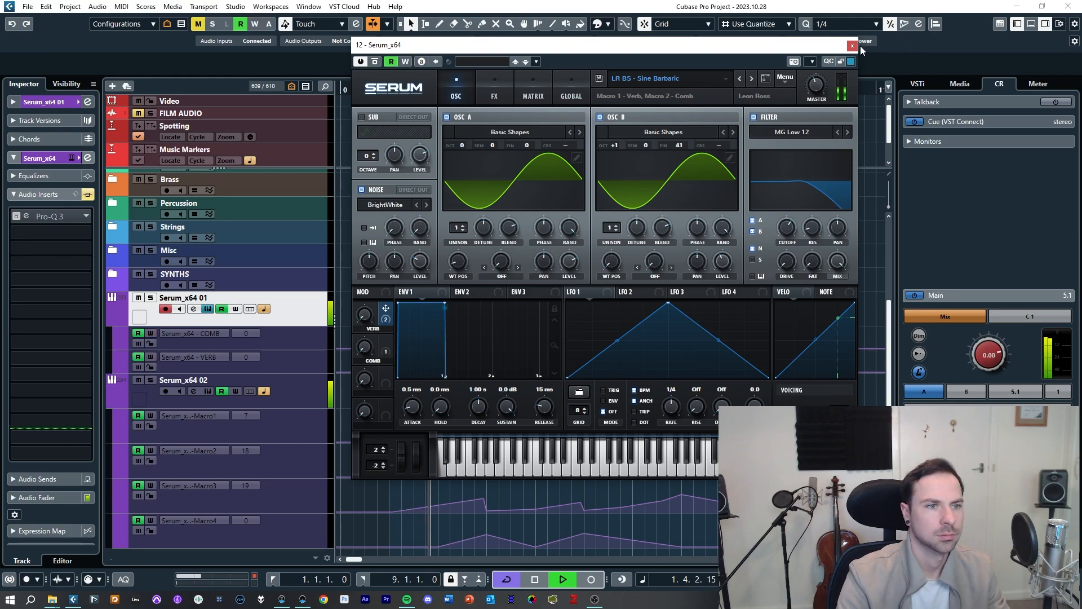
click(853, 45)
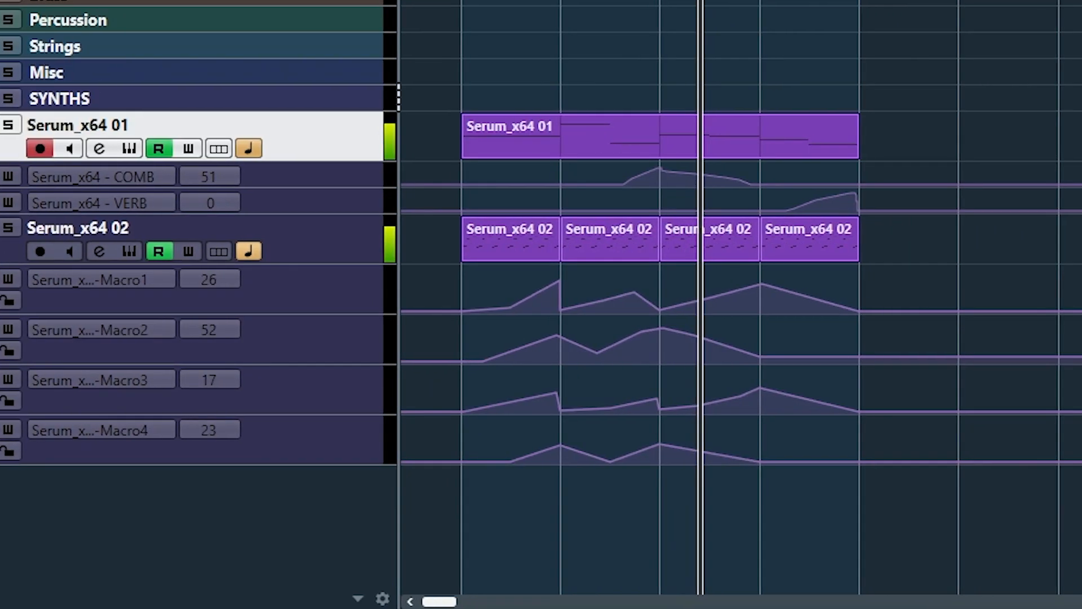
key(h)
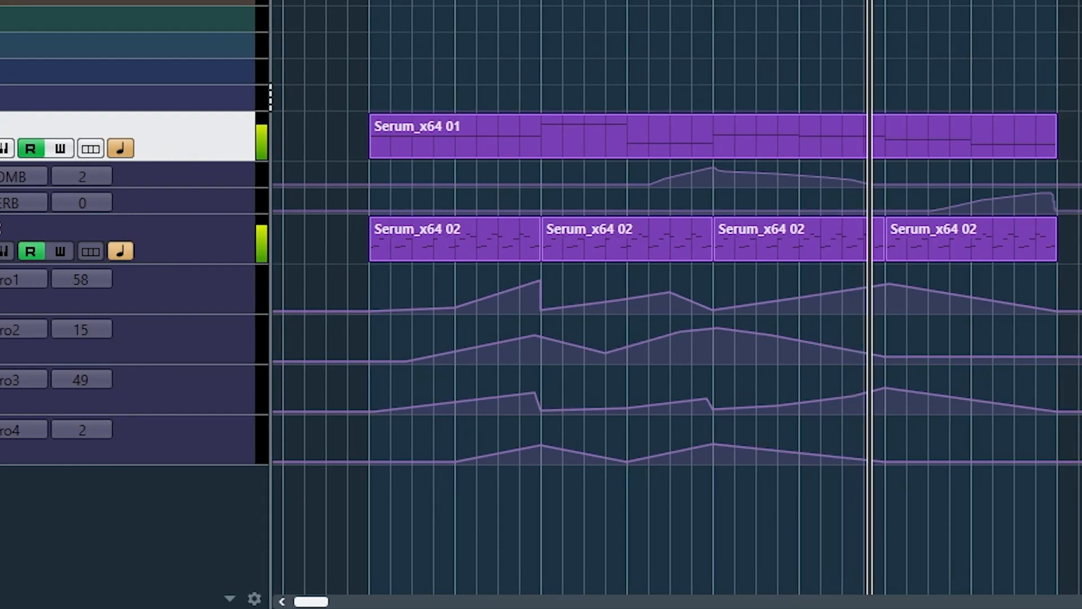
double_click(413, 254)
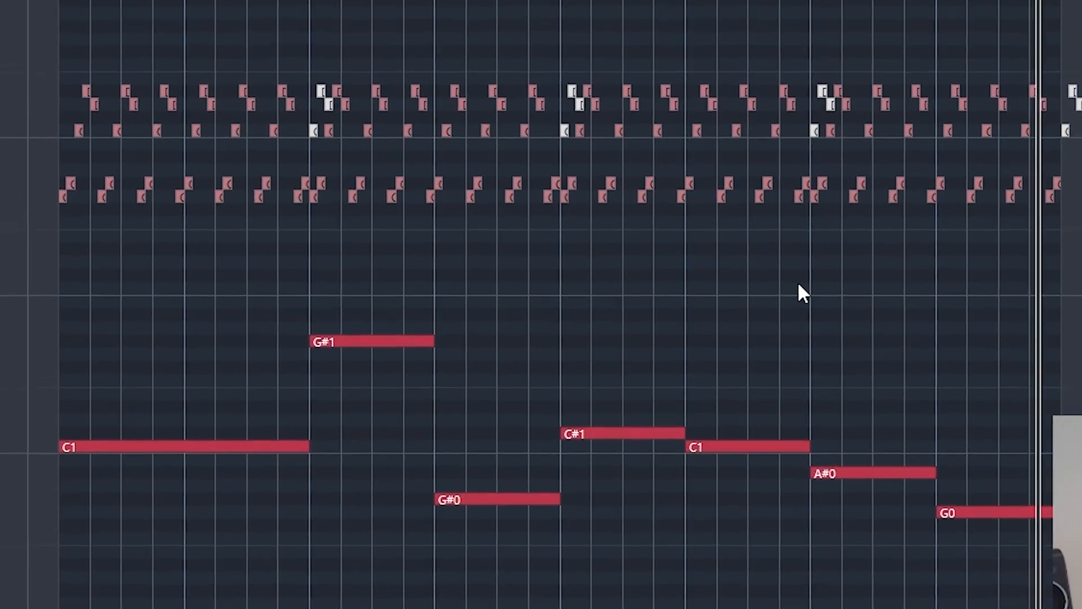
key(Escape)
double_click(587, 292)
key(shift+Down)
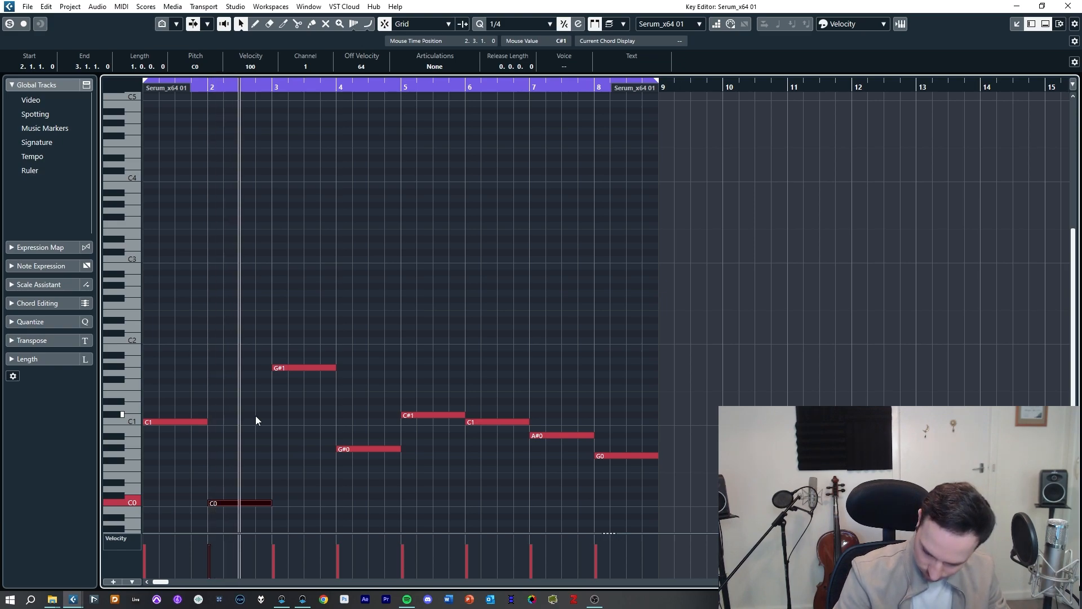
Step: Lengthen the G#1 note slightly past bar 4 and close the Key Editor
drag(335, 368, 340, 368)
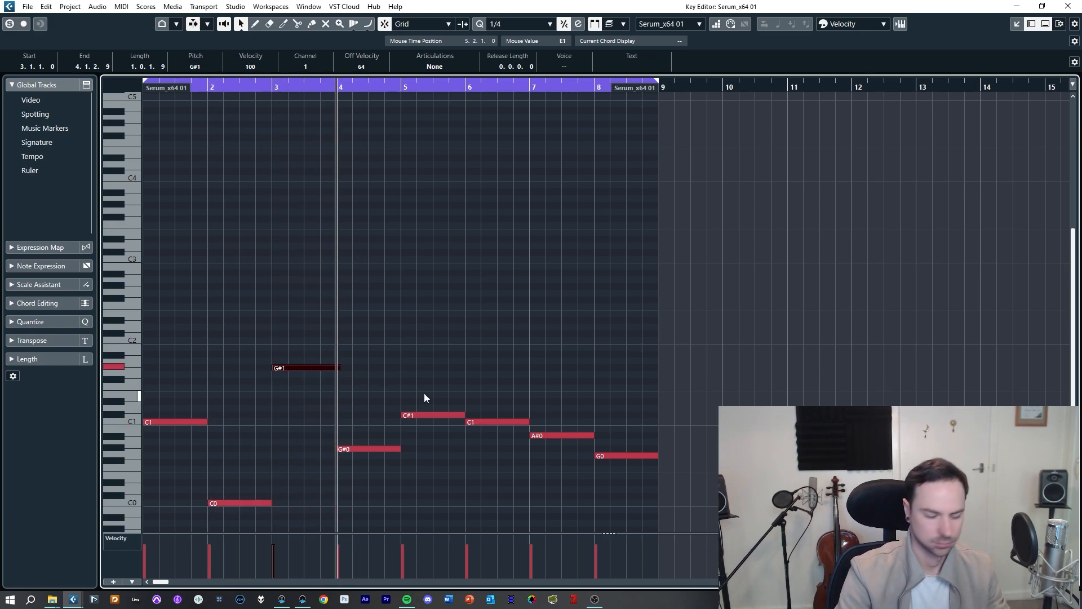
click(406, 366)
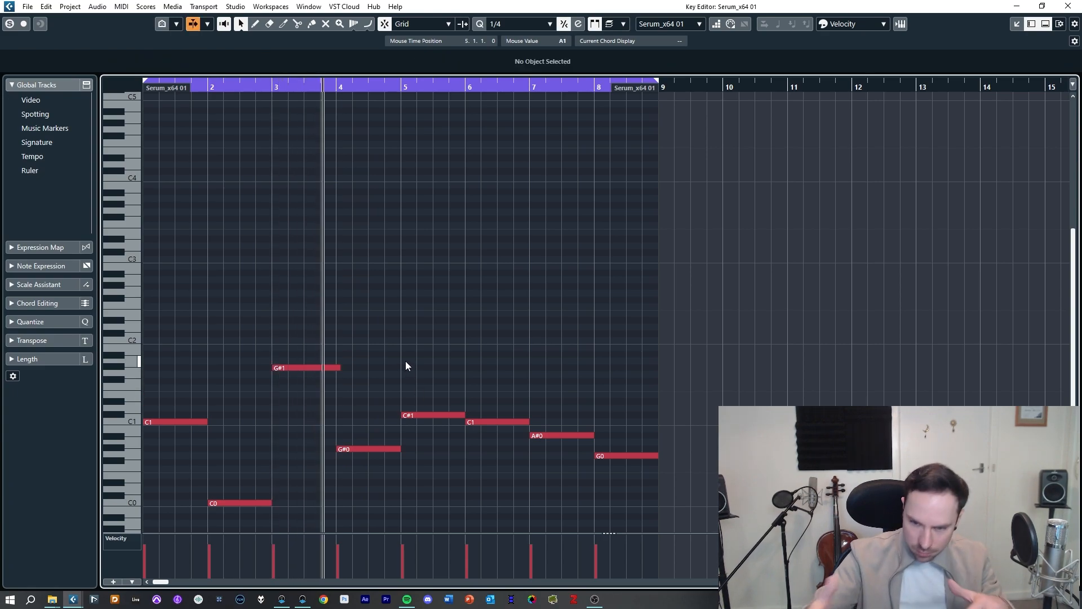
key(Escape)
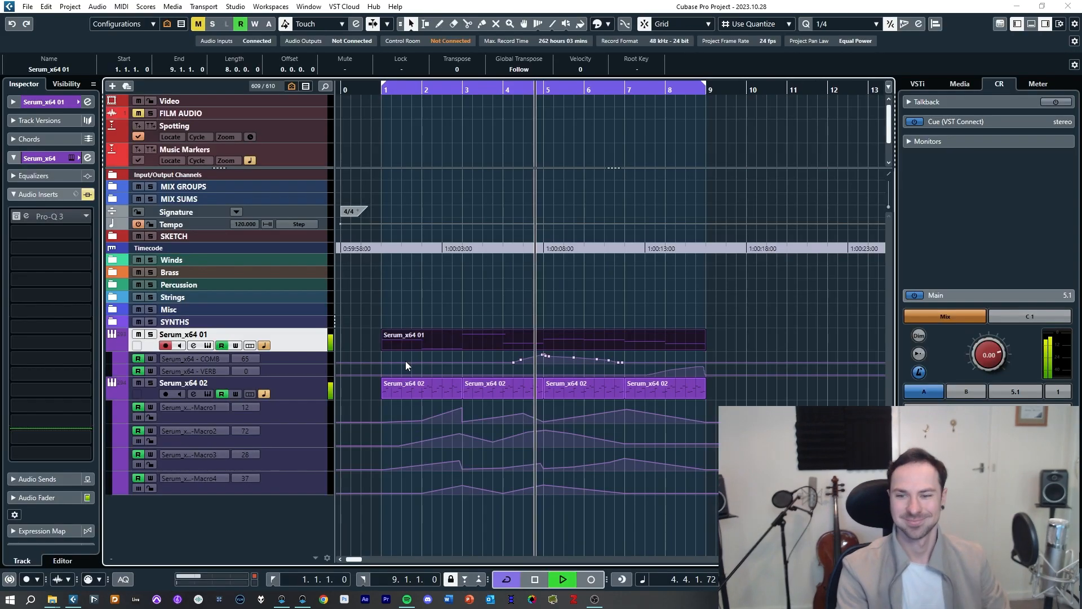
Step: Open the Serum_x64 02 instrument and review the effects in its FX rack before closing it
key(shift+f)
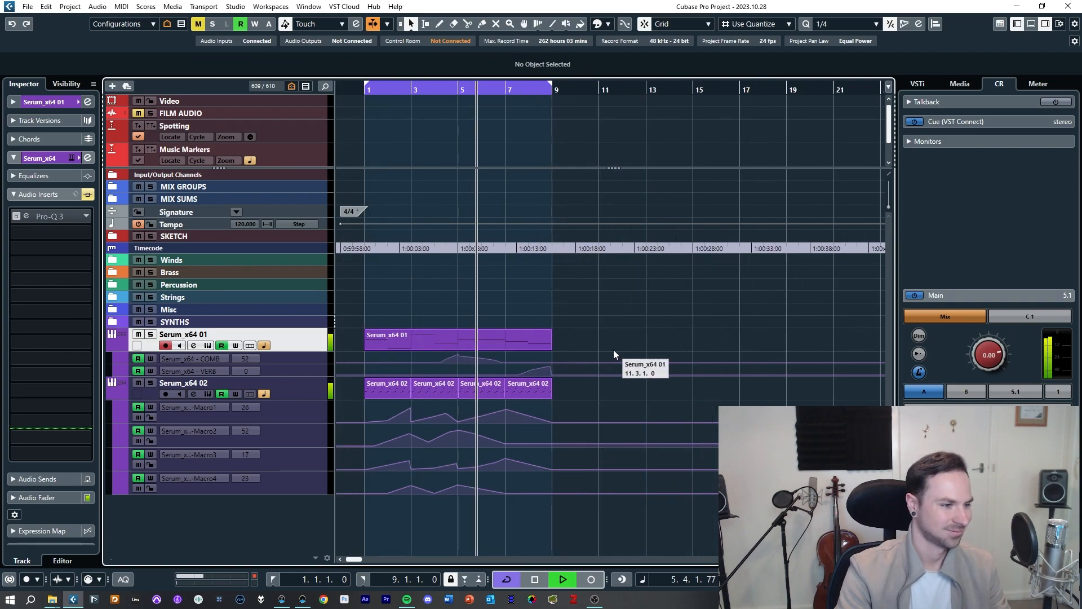
click(252, 306)
key(e)
drag(733, 15, 550, 69)
click(461, 116)
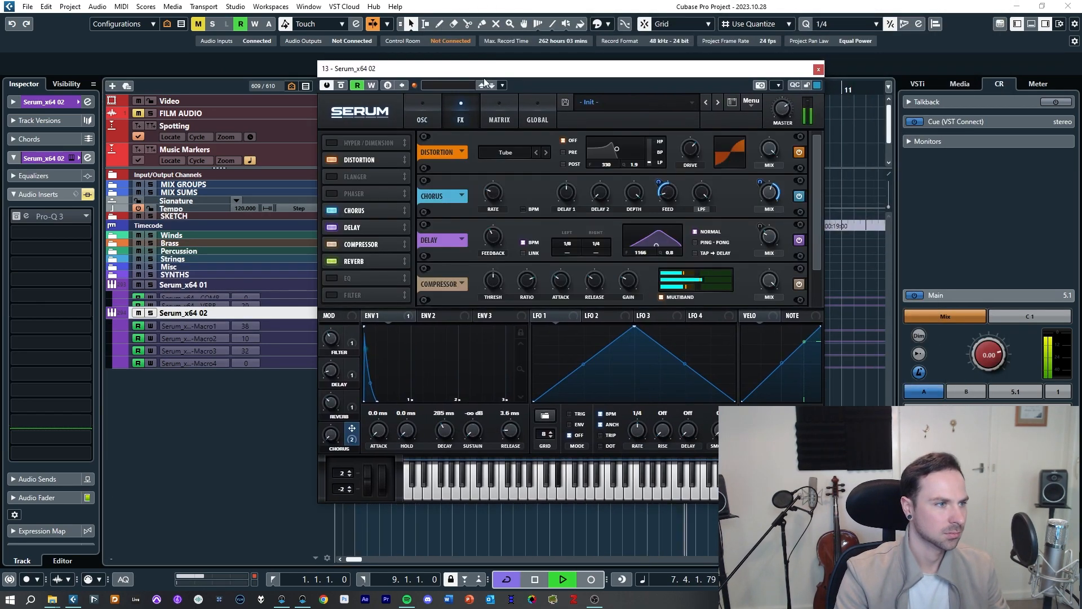
drag(484, 73, 456, 53)
drag(787, 153, 786, 201)
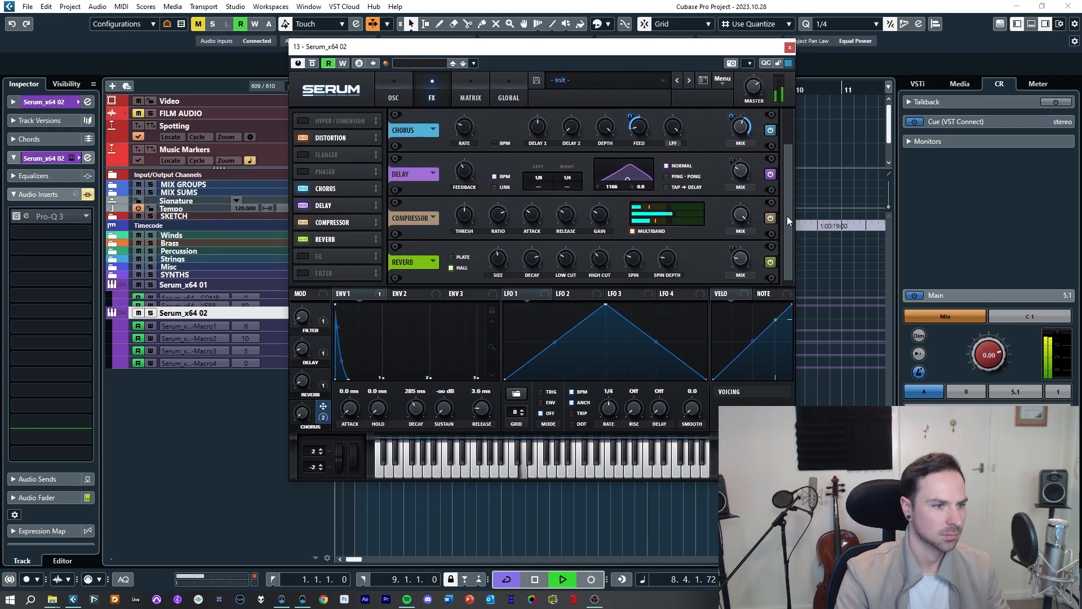
click(790, 47)
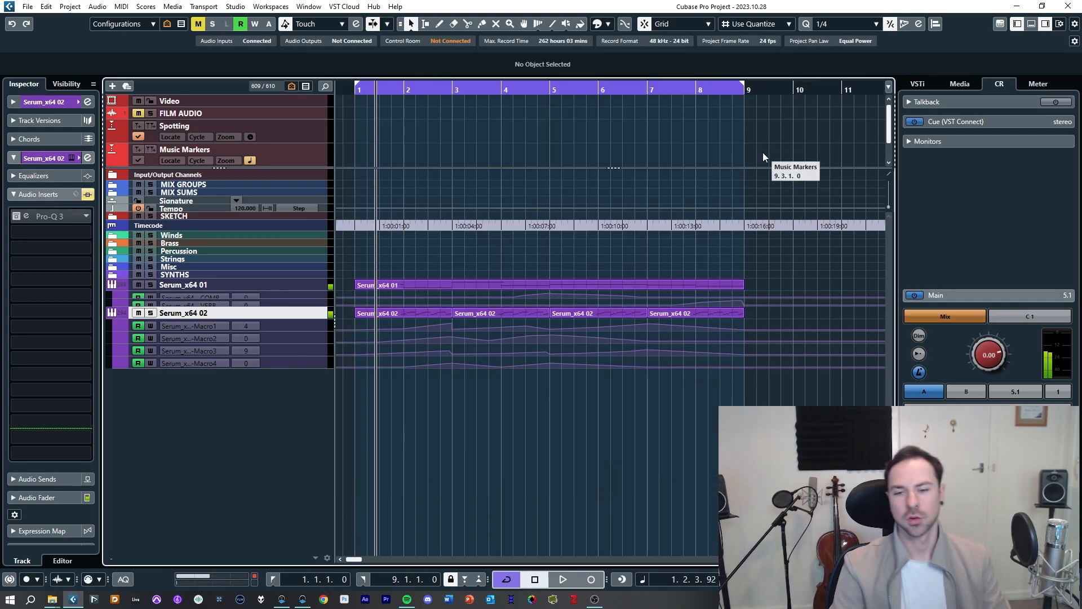